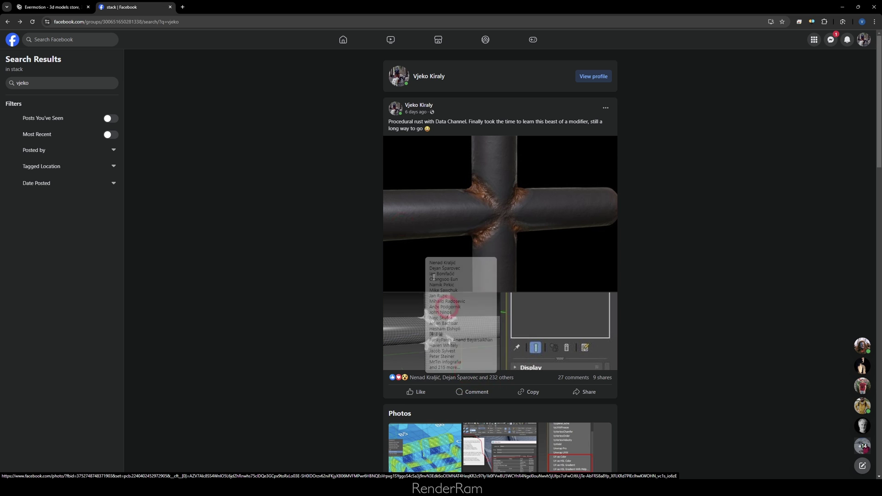
# - Open the cross-pipe render from the procedural rust post and go to the post's next photo
pyautogui.click(454, 220)
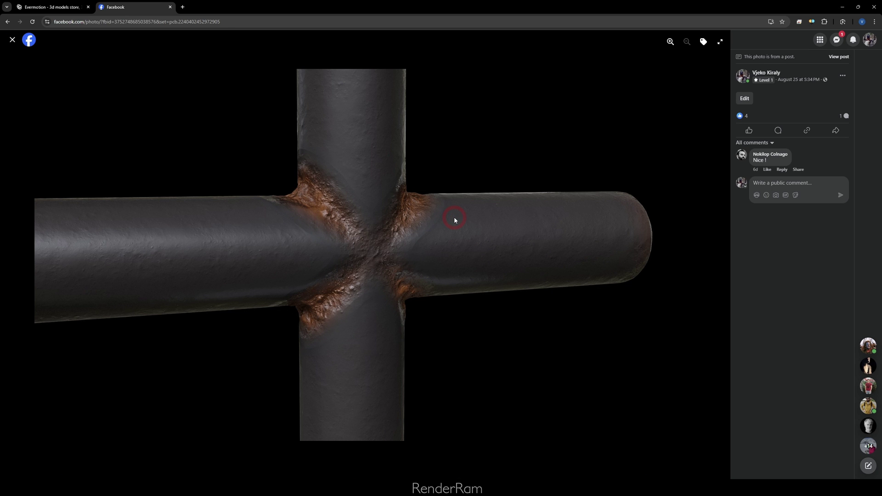
pyautogui.press('Right')
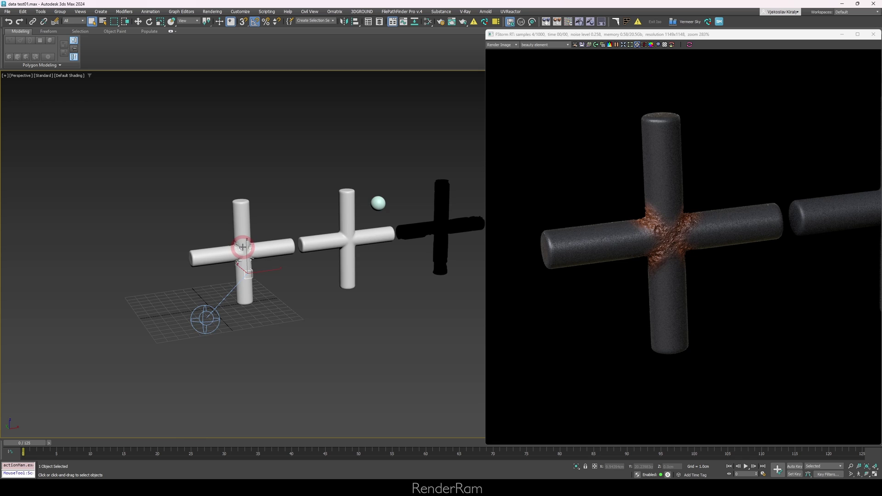
# - Switch to 3ds Max and examine the rusted joint of the first cross in edged-faces and wireframe display
pyautogui.scroll(5, 244, 251)
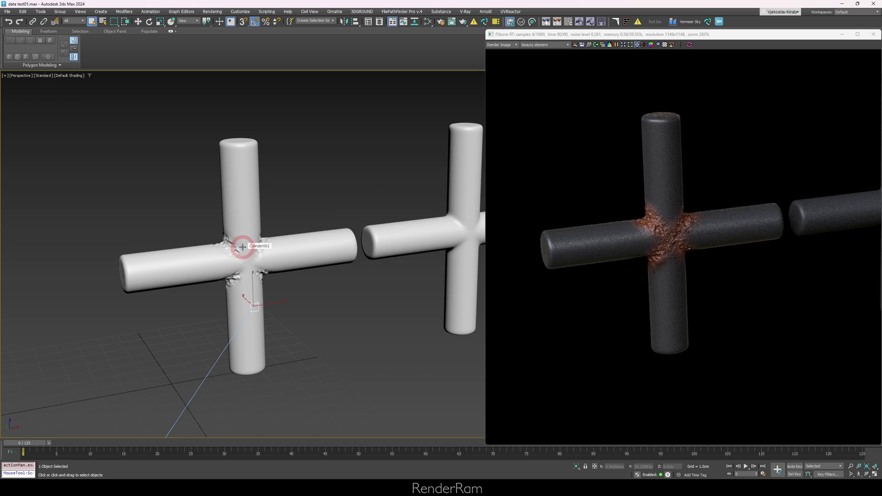
pyautogui.moveTo(255, 260)
pyautogui.keyDown('alt'); pyautogui.mouseDown(button='middle')
pyautogui.moveTo(248, 243)
pyautogui.moveTo(260, 249)
pyautogui.mouseUp(button='middle'); pyautogui.keyUp('alt')
pyautogui.scroll(5, 225, 248)
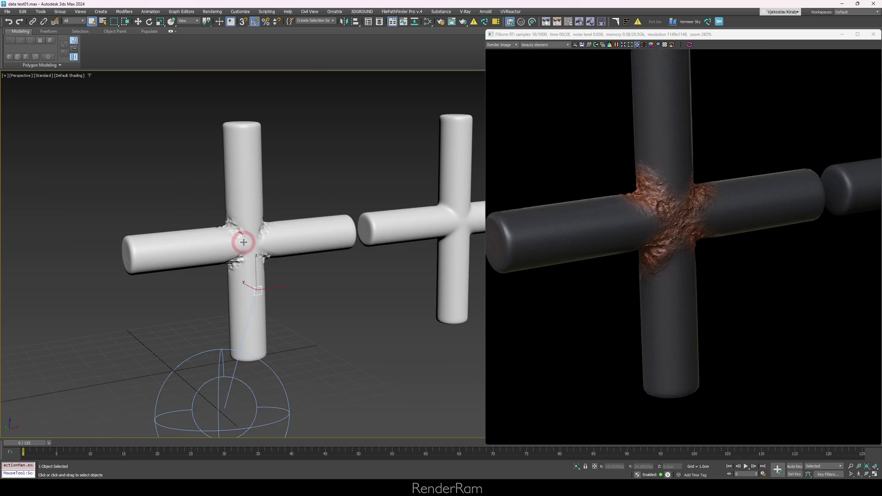
pyautogui.scroll(5, 243, 240)
pyautogui.press('F4')
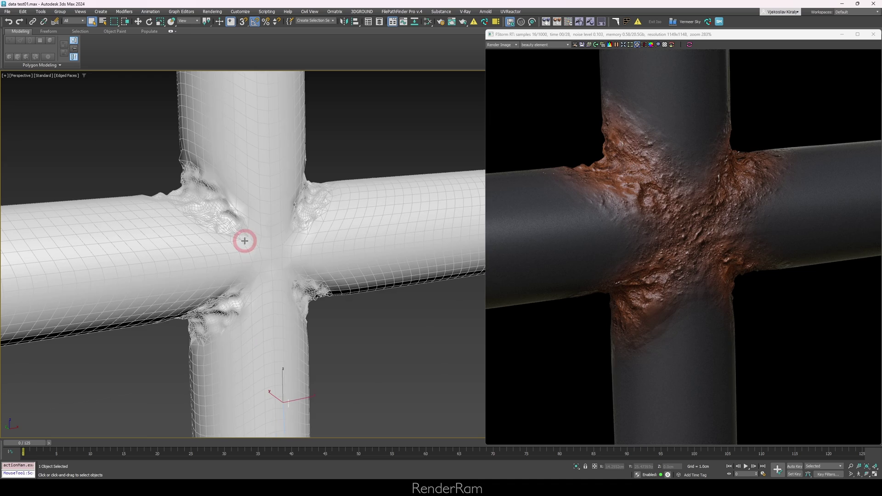
pyautogui.press('F3')
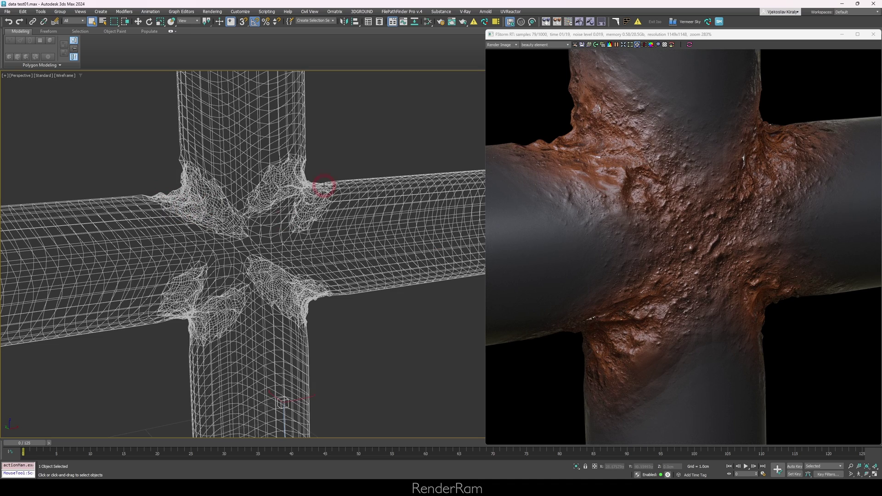
pyautogui.press('F3')
# - Scrub the animation to frame 91 and examine the wrinkled, denser mesh areas on the middle cross beside the sphere
pyautogui.scroll(-5, 205, 253)
pyautogui.moveTo(417, 252)
pyautogui.mouseDown(button='middle')
pyautogui.moveTo(20, 256)
pyautogui.moveTo(875, 229)
pyautogui.mouseUp(button='middle')
pyautogui.click(638, 45)
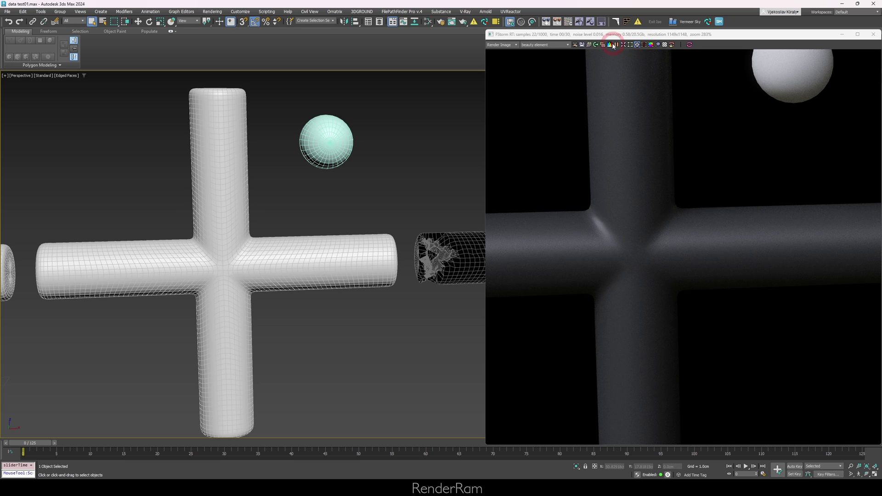
pyautogui.moveTo(292, 197); pyautogui.dragTo(323, 167, button='middle')
pyautogui.click(368, 109)
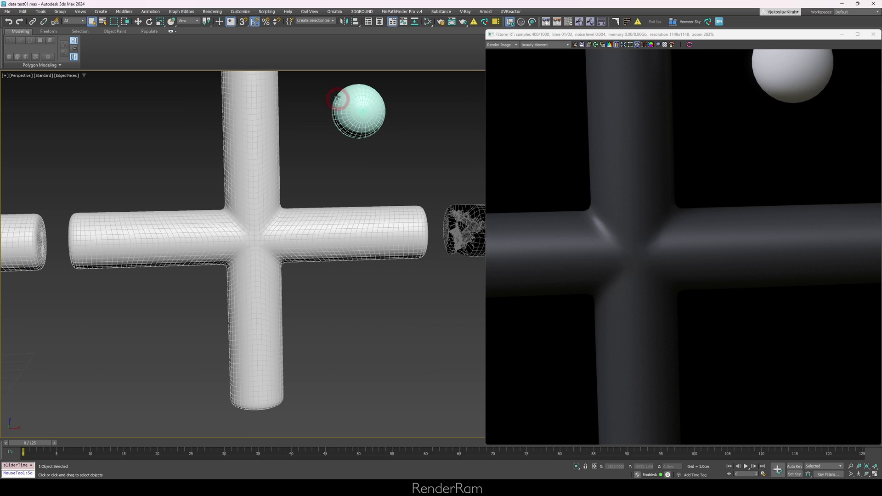
pyautogui.moveTo(43, 444); pyautogui.dragTo(634, 444)
pyautogui.scroll(6, 234, 108)
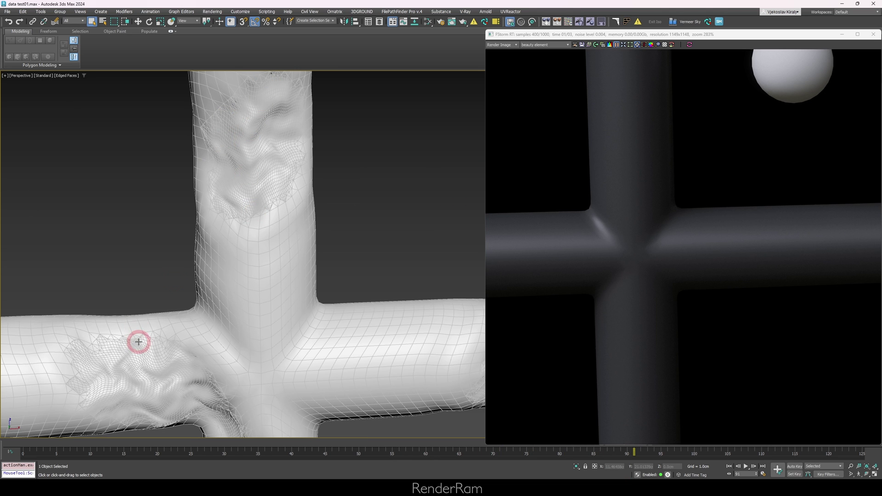
pyautogui.scroll(-3, 138, 342)
pyautogui.moveTo(138, 342); pyautogui.dragTo(147, 220, button='middle')
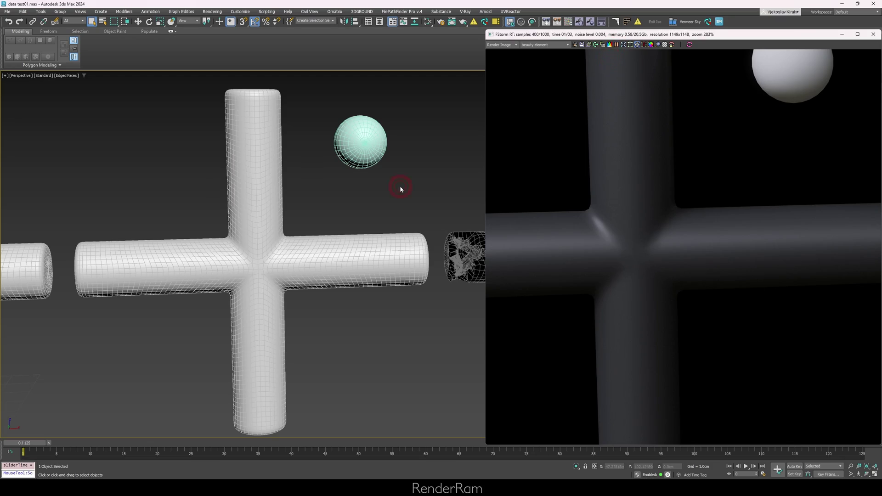
# - Scrub from the start to frame 91 again and compare the middle cross's deformed mesh with the live render
pyautogui.moveTo(48, 447); pyautogui.dragTo(635, 425)
pyautogui.moveTo(362, 329); pyautogui.dragTo(328, 291, button='middle')
pyautogui.scroll(-4, 328, 291)
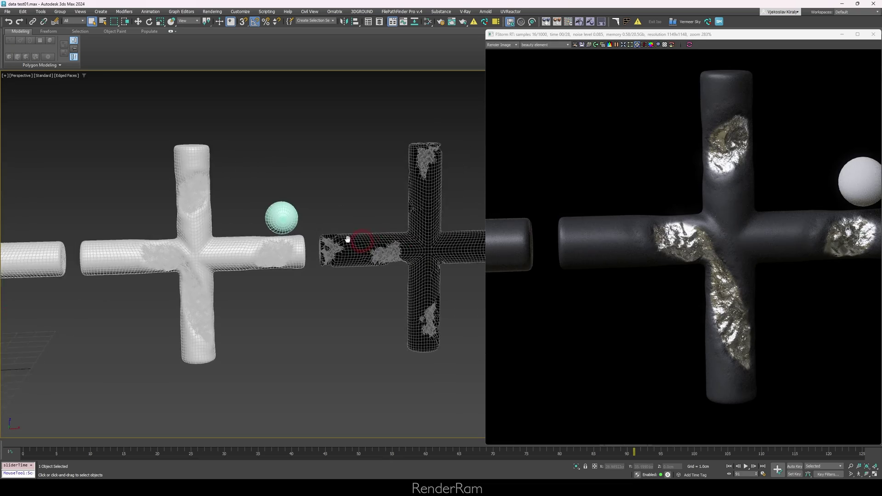
# - Select the third cross, the dark wireframe one, and examine its rust patches in the mesh and render
pyautogui.moveTo(349, 239); pyautogui.dragTo(217, 241, button='middle')
pyautogui.scroll(3, 217, 240)
pyautogui.moveTo(278, 228); pyautogui.dragTo(257, 238, button='middle')
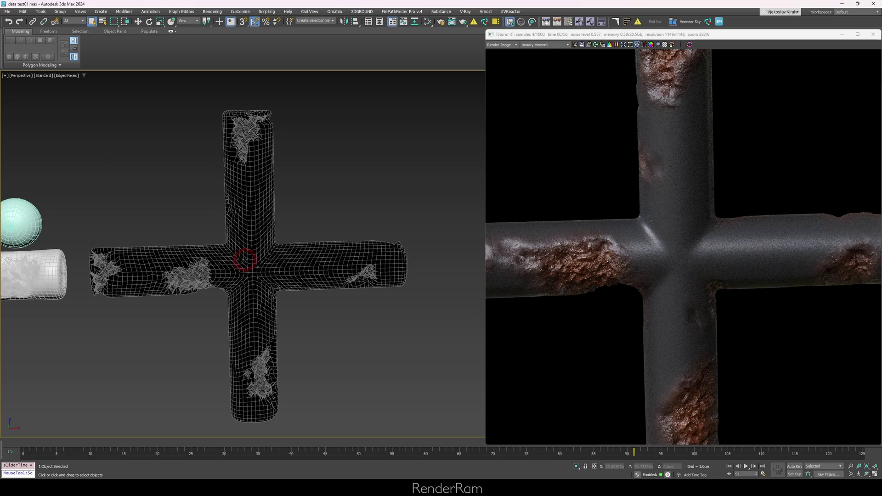
pyautogui.click(251, 243)
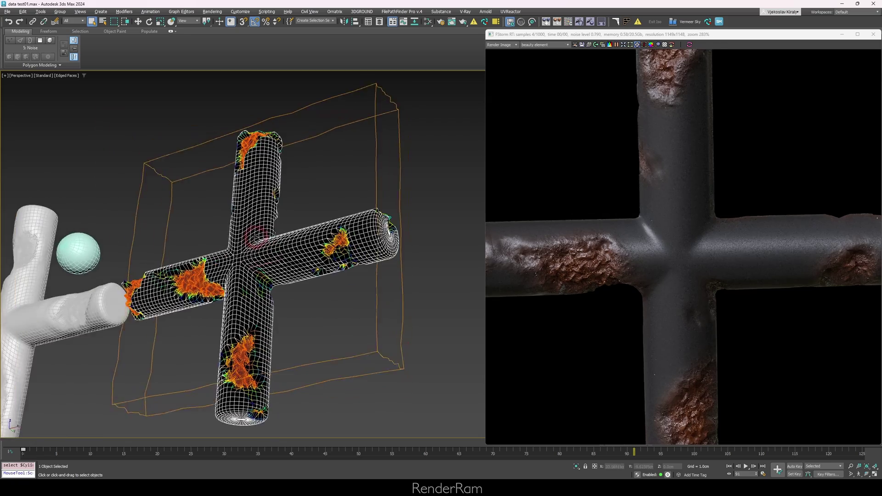
pyautogui.keyDown('alt'); pyautogui.moveTo(255, 237); pyautogui.dragTo(230, 228, button='middle'); pyautogui.keyUp('alt')
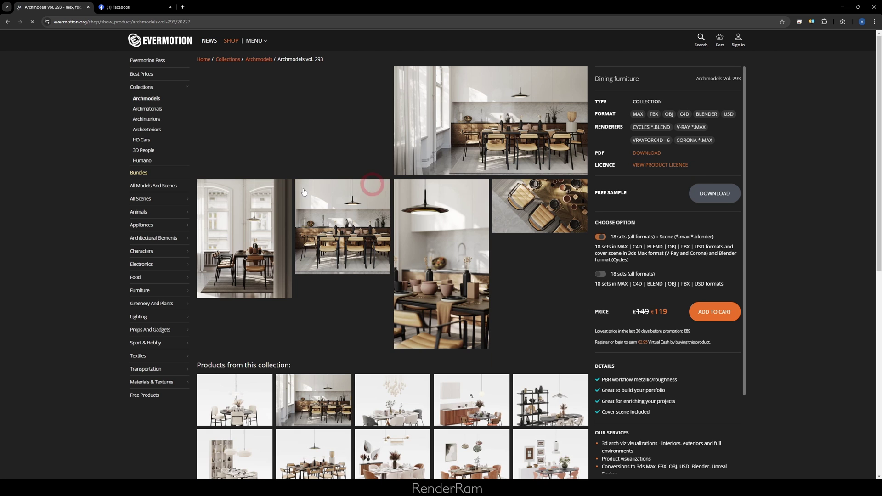
# - Switch to the Evermotion website and browse the product images of the Archmodels vol. 293 dining furniture collection
pyautogui.scroll(-4, 190, 254)
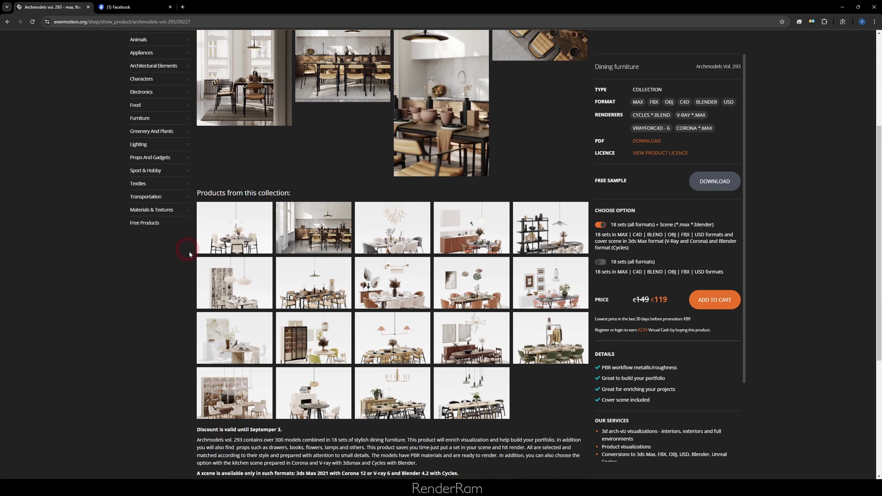
pyautogui.click(237, 242)
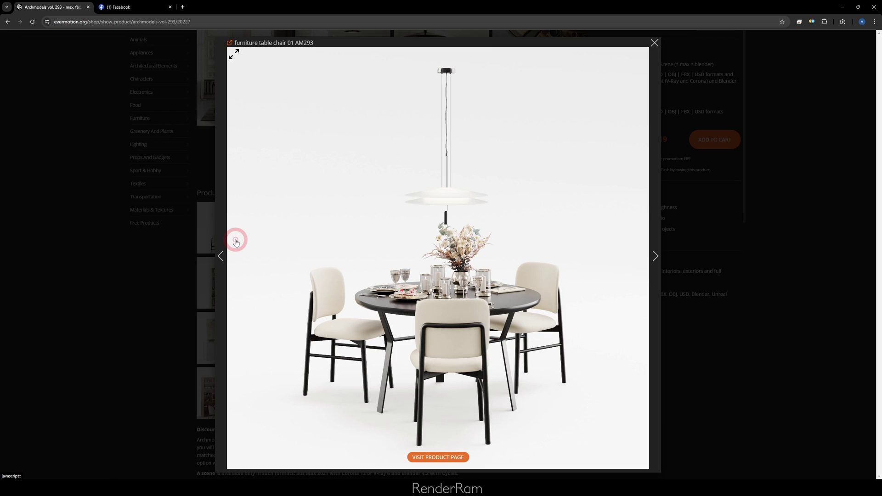
pyautogui.click(237, 242)
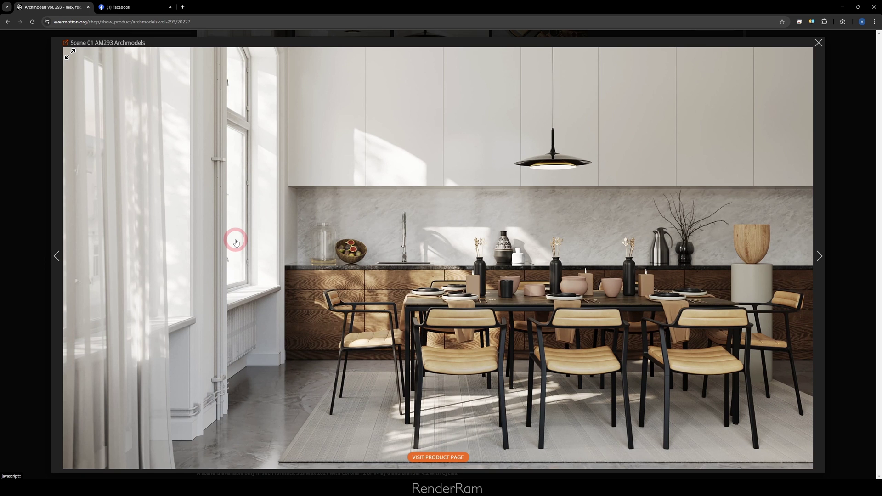
pyautogui.click(236, 242)
pyautogui.click(236, 243)
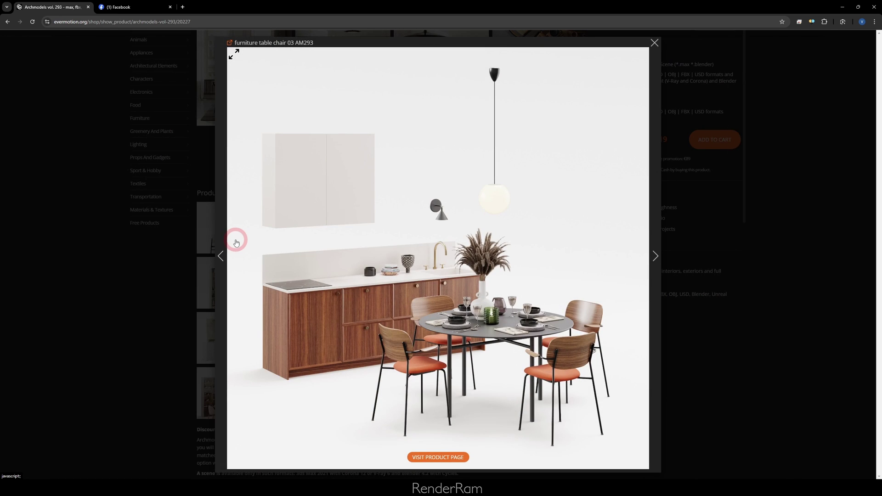
pyautogui.click(236, 242)
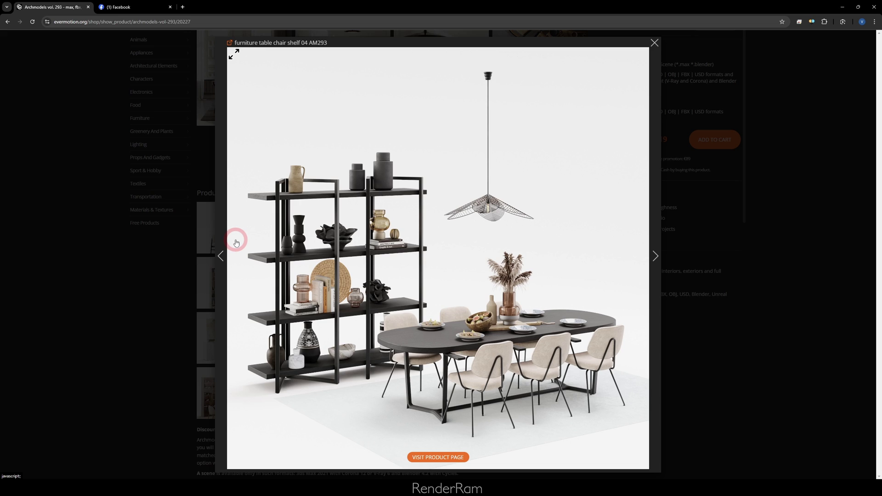
pyautogui.click(236, 243)
pyautogui.click(236, 243)
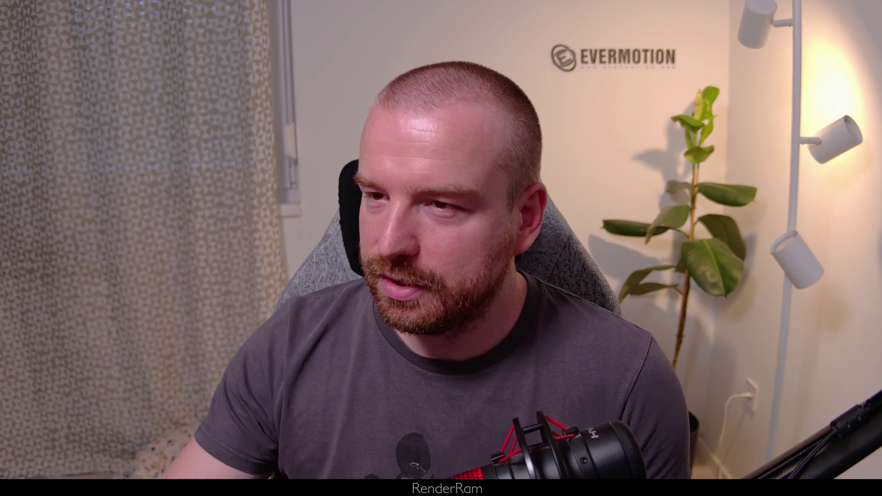
# - Look through the Evermotion home page, from the shop categories down to the Latest Tutorials section
pyautogui.click(393, 256)
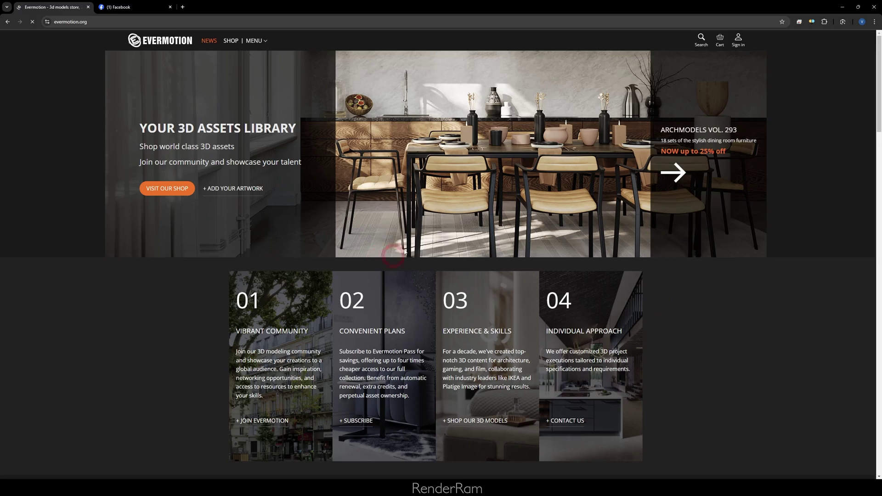
pyautogui.scroll(-20, 464, 178)
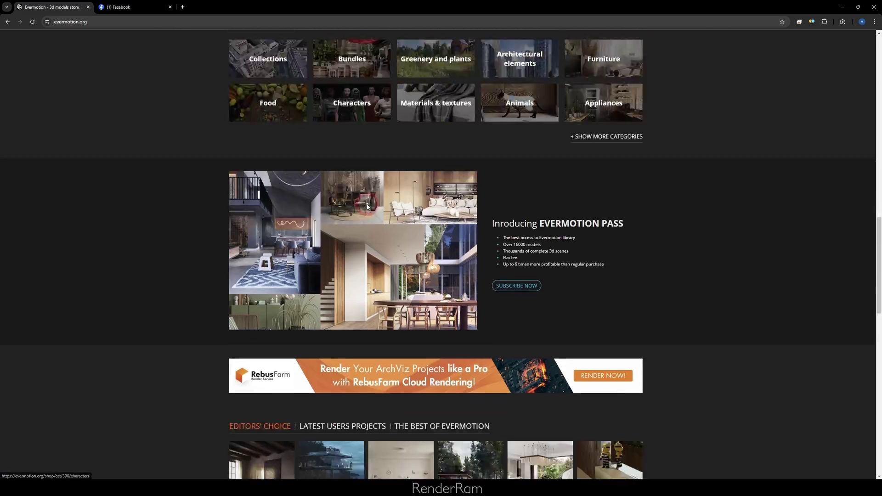
pyautogui.scroll(-7, 359, 197)
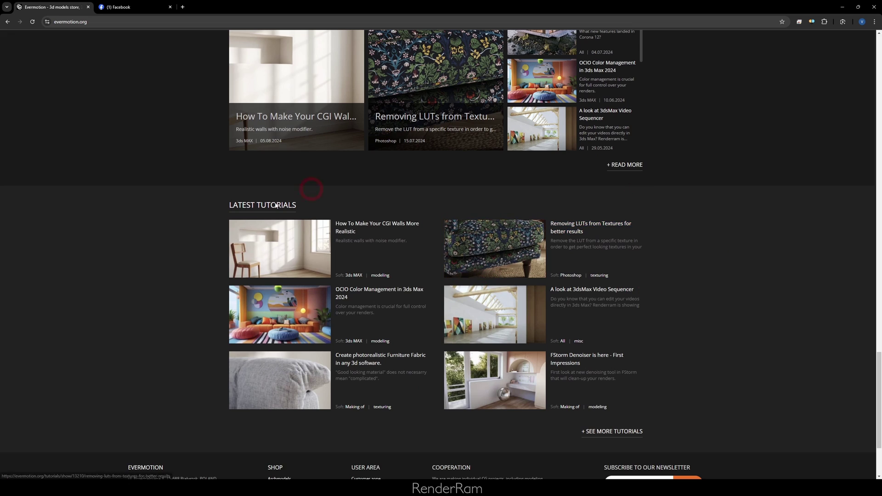
pyautogui.scroll(-3, 550, 286)
pyautogui.scroll(10, 381, 267)
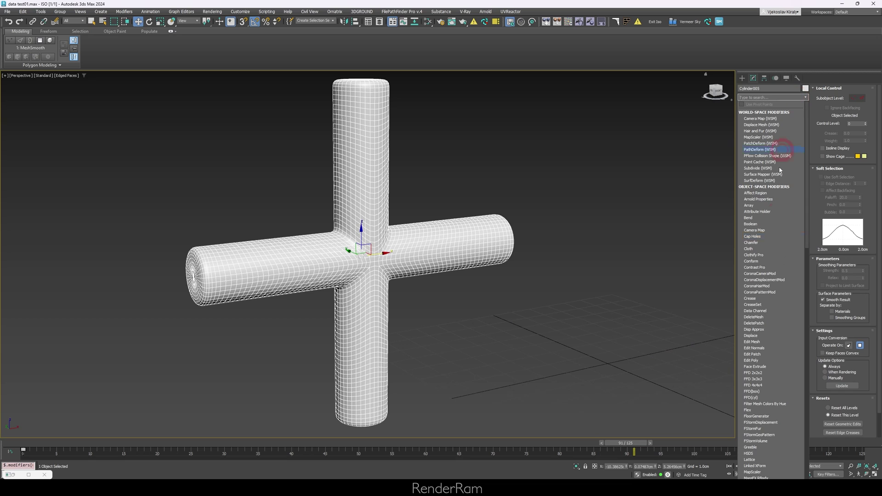
# - Add a Data Channel modifier above MeshSmooth on the cross and show its full list of available operators
pyautogui.click(765, 311)
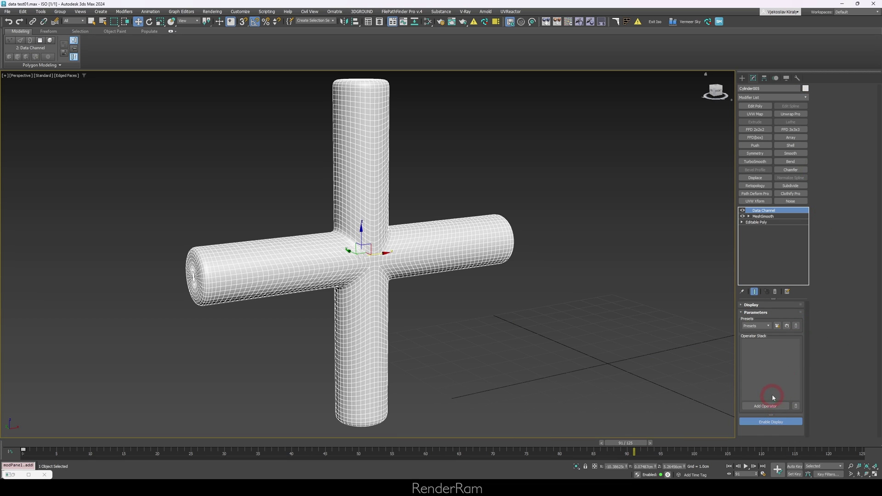
pyautogui.click(769, 326)
pyautogui.click(765, 333)
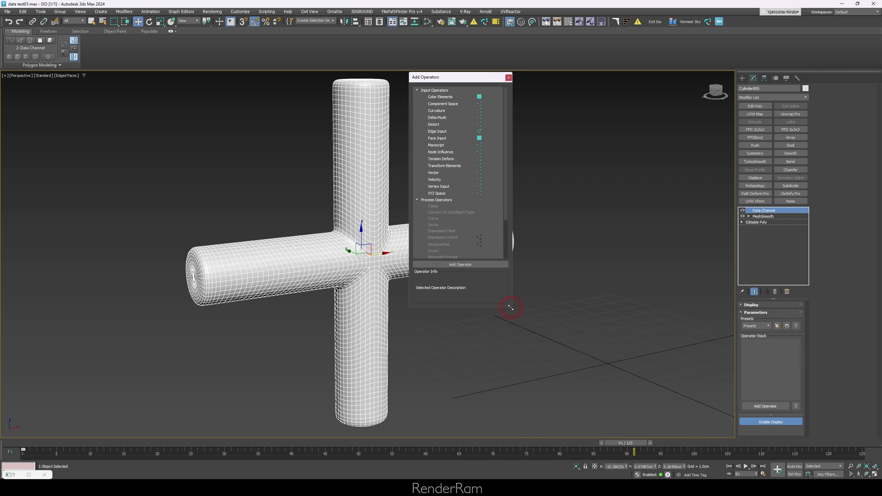
pyautogui.moveTo(510, 307); pyautogui.dragTo(515, 418)
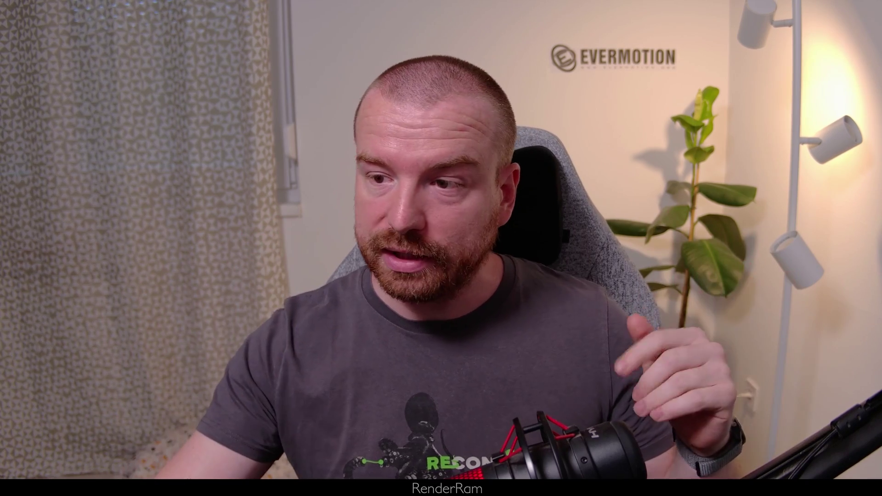
# - Add a Curvature operator to the Data Channel stack and set its Scale Value to 12.0
pyautogui.click(435, 305)
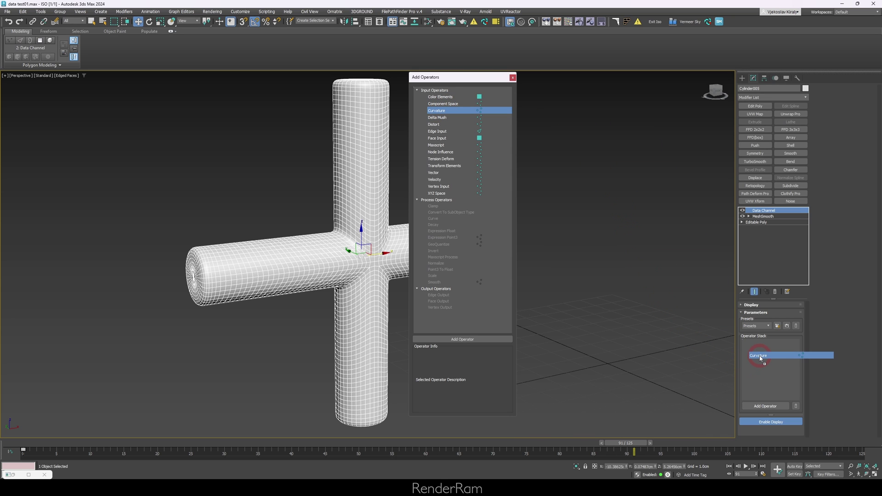
pyautogui.moveTo(760, 358); pyautogui.dragTo(759, 357)
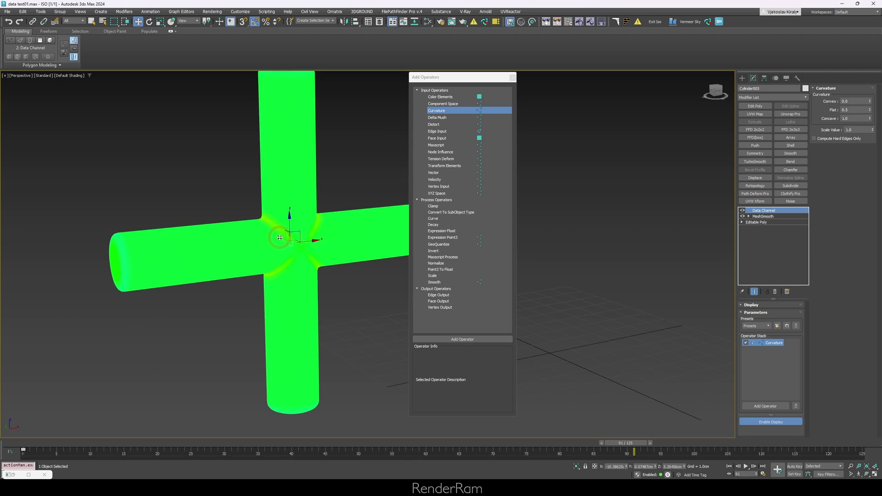
pyautogui.keyDown('alt'); pyautogui.moveTo(279, 237); pyautogui.dragTo(267, 229, button='middle'); pyautogui.keyUp('alt')
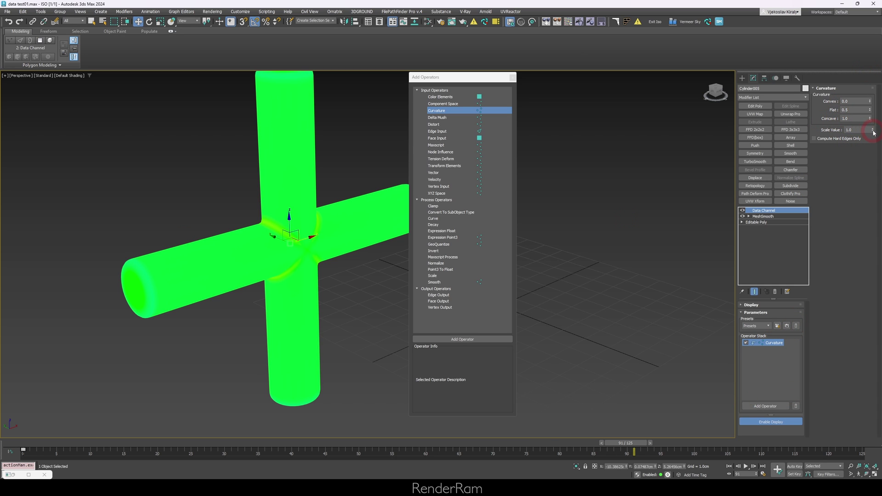
pyautogui.moveTo(873, 97); pyautogui.dragTo(870, 73)
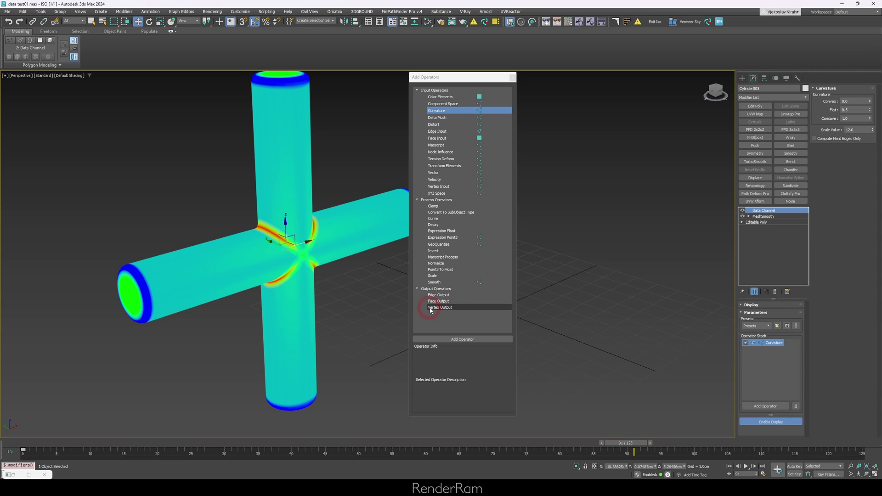
# - Add a Vertex Output operator below Curvature in the stack and set its output to Vertex Selection
pyautogui.click(437, 308)
pyautogui.moveTo(483, 311); pyautogui.dragTo(442, 314)
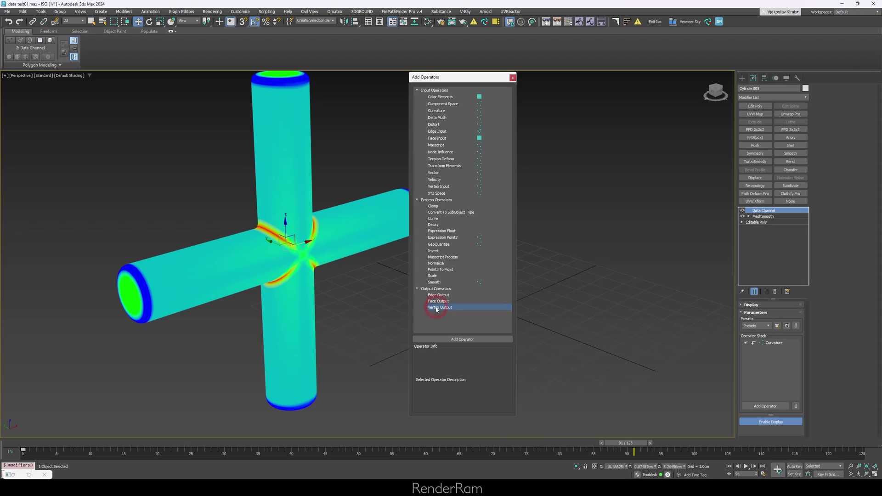
pyautogui.moveTo(432, 306); pyautogui.dragTo(765, 363)
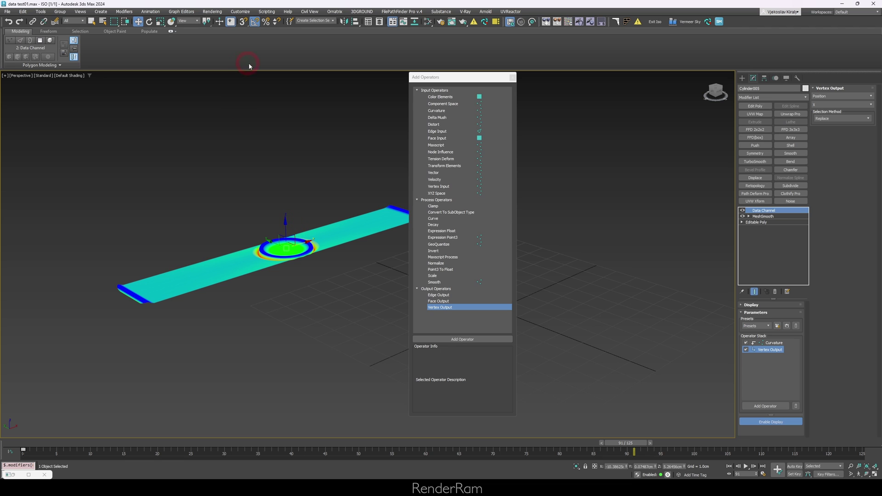
pyautogui.click(838, 98)
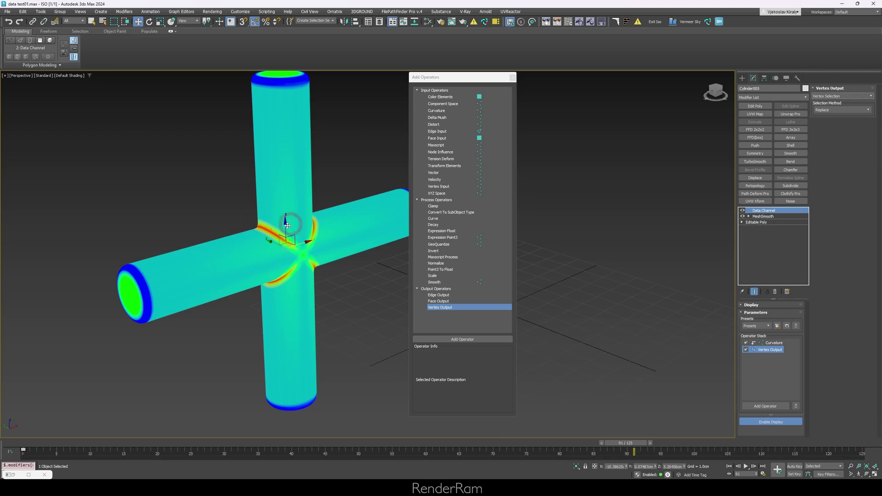
pyautogui.keyDown('alt'); pyautogui.moveTo(290, 222); pyautogui.dragTo(244, 226, button='middle'); pyautogui.keyUp('alt')
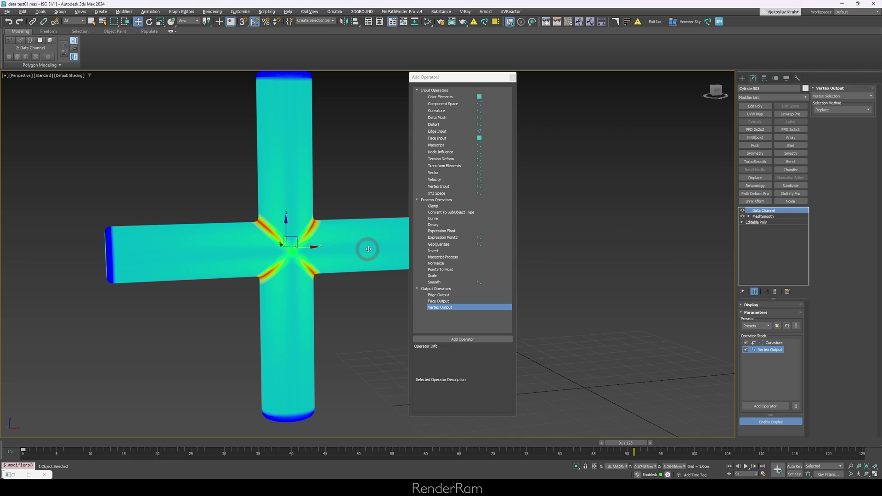
# - Copy the Push, Noise and upper MeshSmooth modifiers from the finished cross and paste them above Data Channel on the isolated test cross
pyautogui.hotkey('alt', 'q')
pyautogui.click(663, 145)
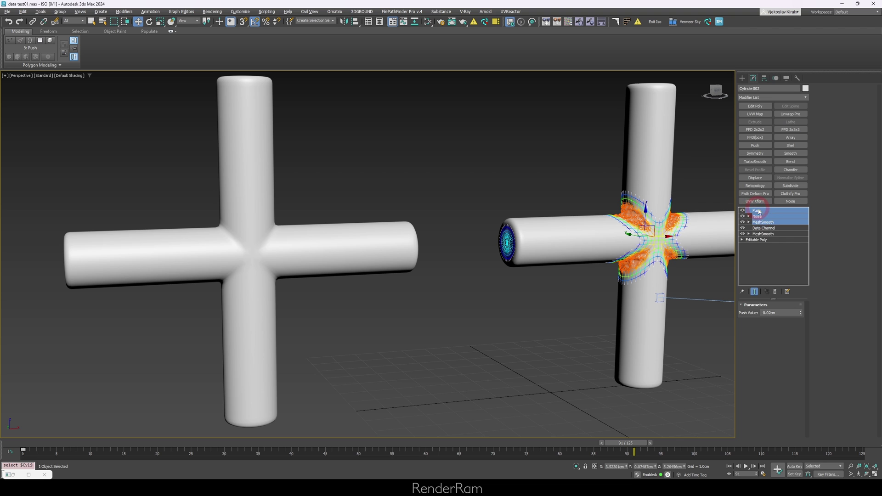
pyautogui.rightClick(759, 211)
pyautogui.click(554, 219)
pyautogui.click(358, 237)
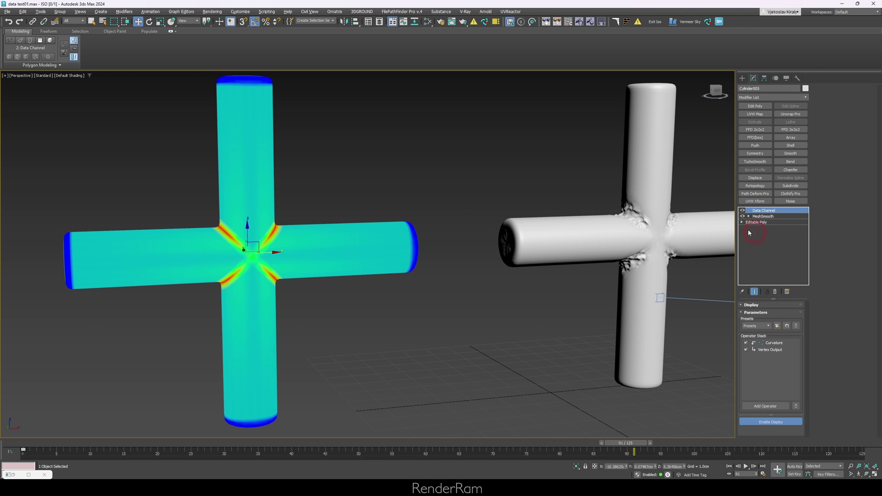
pyautogui.hotkey('alt', 'q')
pyautogui.rightClick(786, 211)
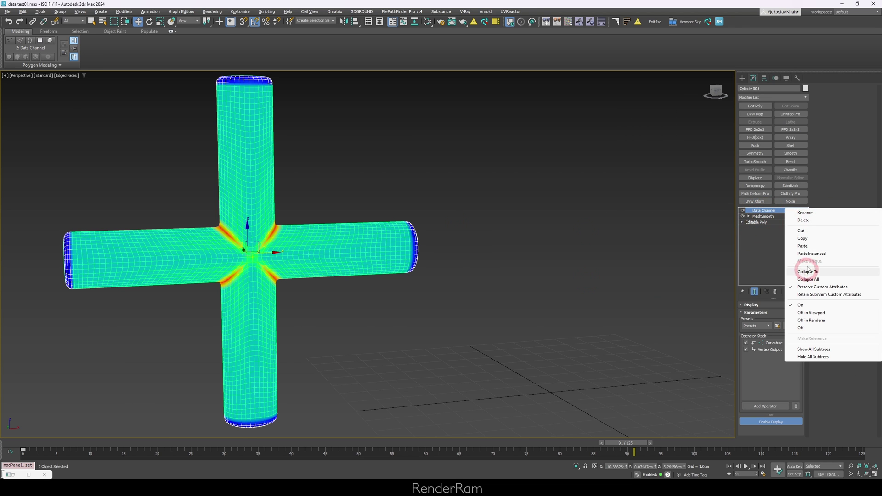
pyautogui.click(799, 246)
pyautogui.keyDown('alt'); pyautogui.moveTo(276, 225); pyautogui.dragTo(563, 268, button='middle'); pyautogui.keyUp('alt')
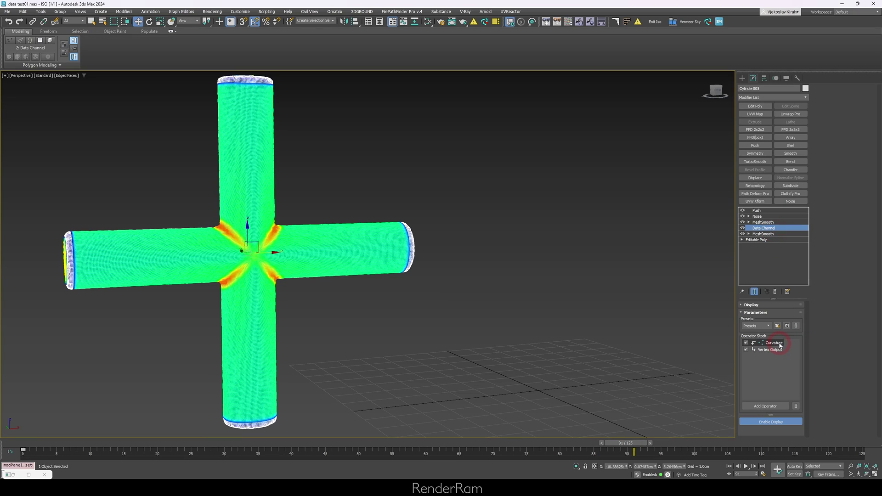
# - Turn off Apply To Whole Mesh on the MeshSmooth above Data Channel so that it subdivides only the curvature-based selection
pyautogui.click(775, 343)
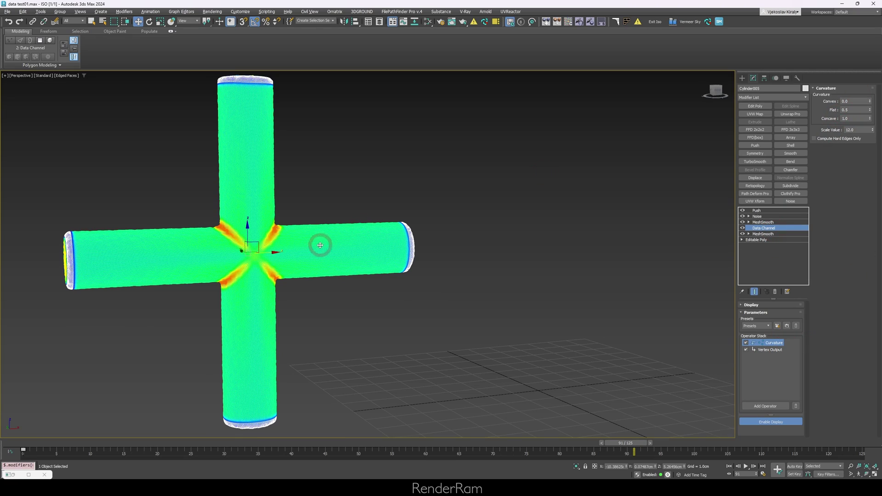
pyautogui.scroll(6, 317, 243)
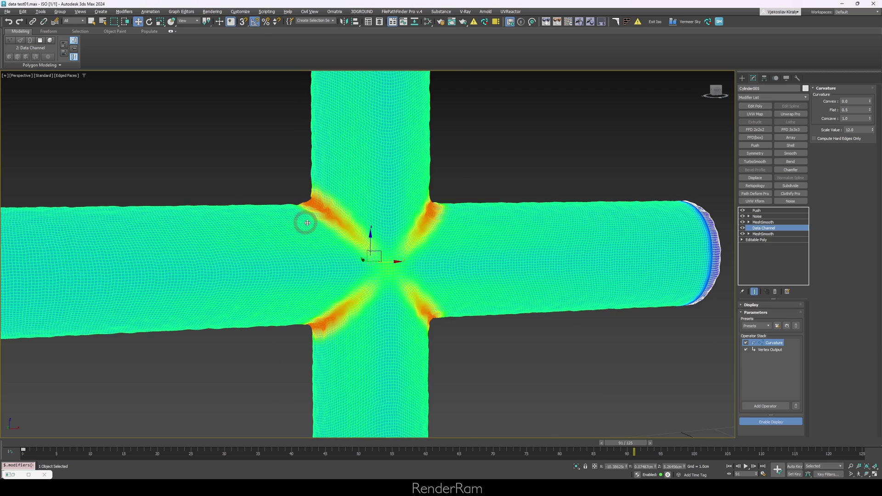
pyautogui.scroll(-3, 306, 223)
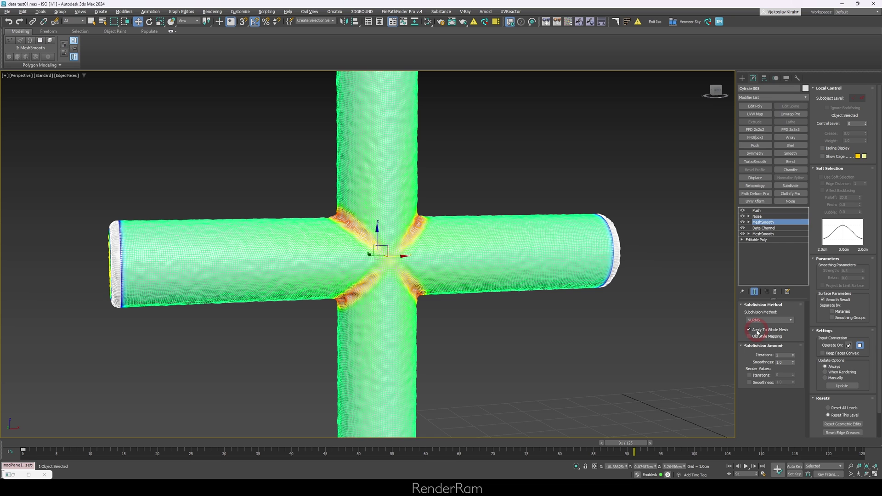
pyautogui.click(757, 332)
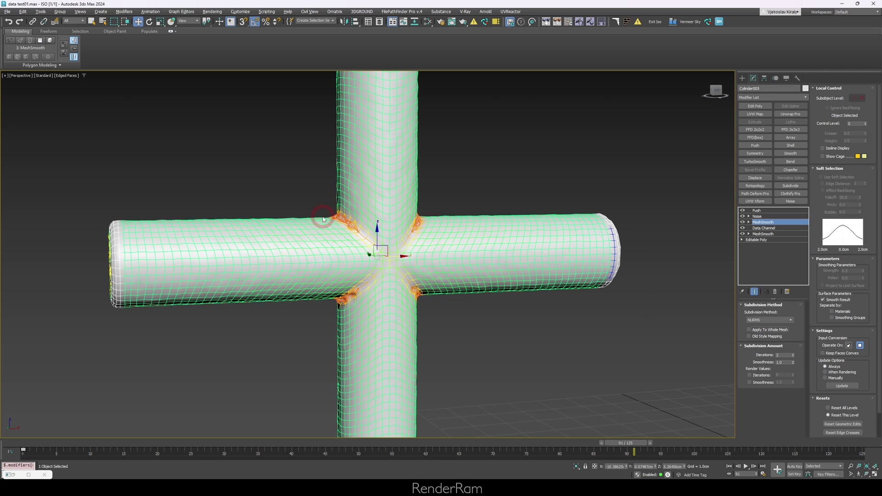
pyautogui.moveTo(323, 219); pyautogui.dragTo(573, 249, button='middle')
pyautogui.scroll(2, 433, 319)
pyautogui.scroll(-3, 472, 337)
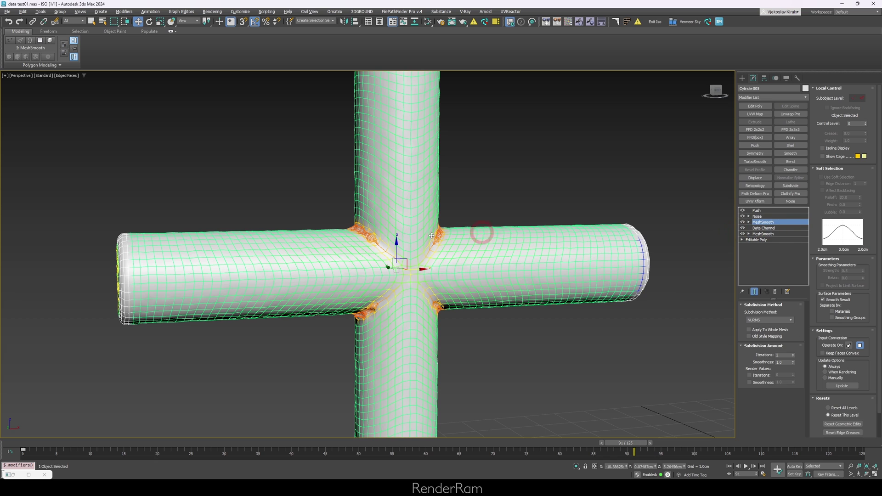
# - Set the upper MeshSmooth's Iterations to 2, checking the subdivided corner of the junction up close
pyautogui.scroll(5, 360, 232)
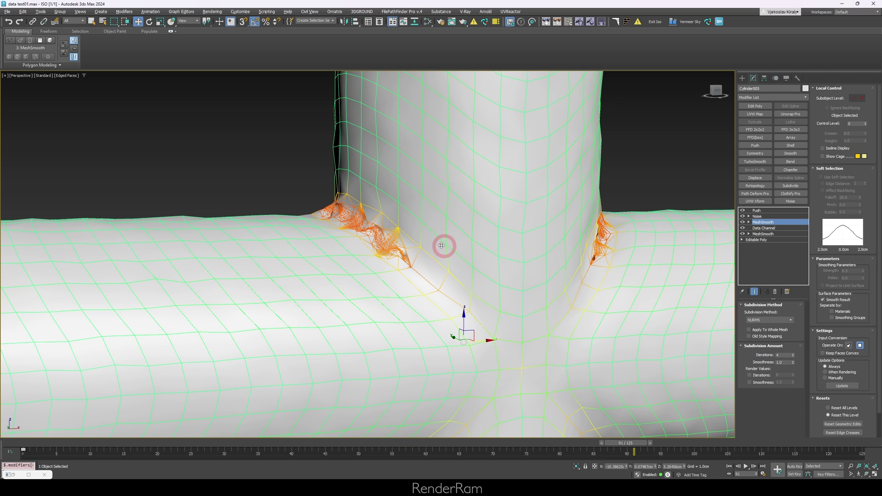
pyautogui.scroll(5, 373, 231)
pyautogui.click(792, 357)
pyautogui.click(793, 357)
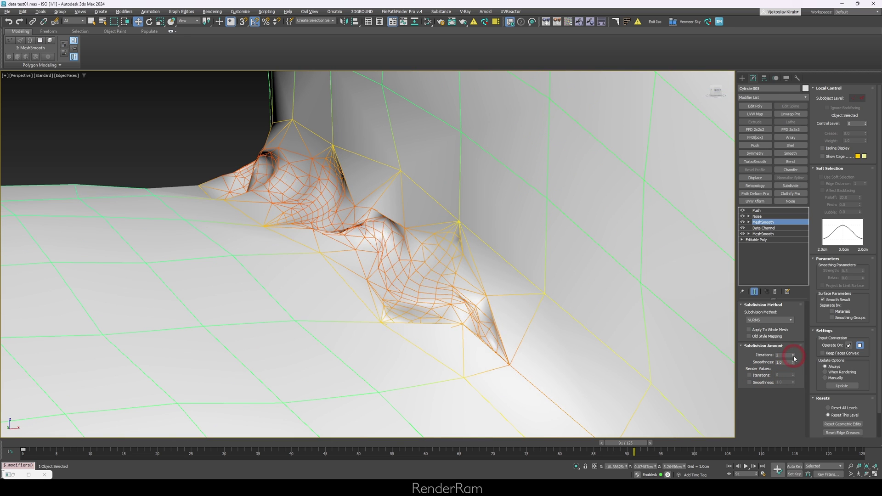
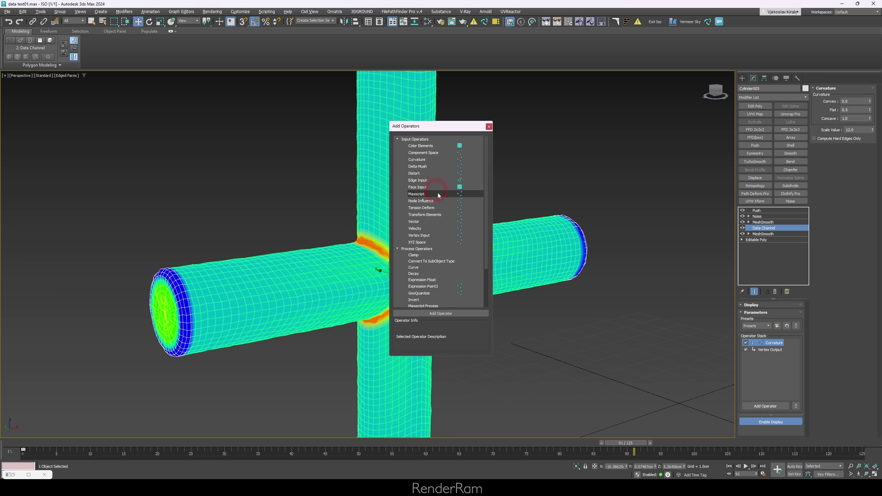
# - Add a Smooth operator between Curvature and Vertex Output in the Data Channel operator stack
pyautogui.moveTo(486, 203); pyautogui.dragTo(490, 244)
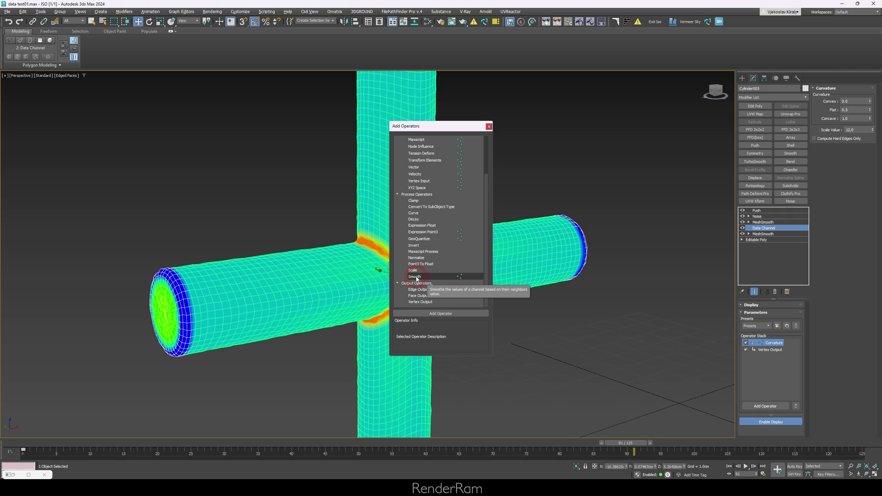
pyautogui.moveTo(414, 278); pyautogui.dragTo(774, 351)
pyautogui.click(467, 120)
pyautogui.moveTo(451, 126); pyautogui.dragTo(112, 75)
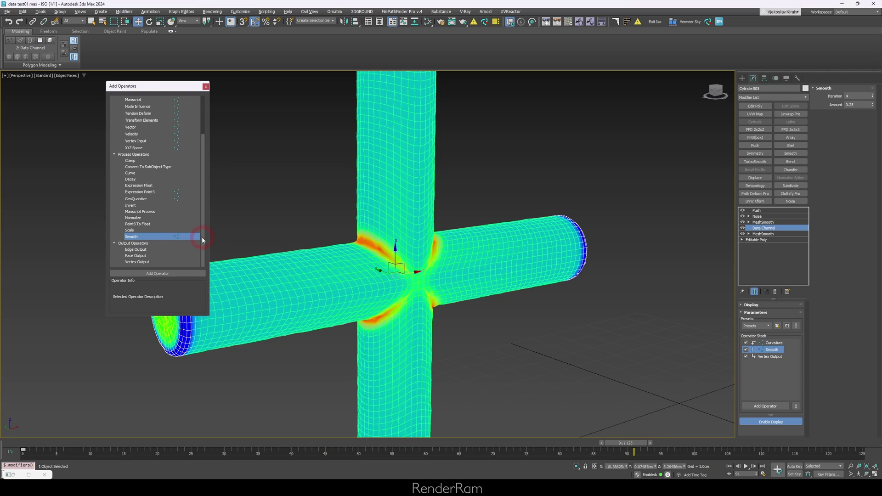
pyautogui.moveTo(203, 239); pyautogui.dragTo(199, 202)
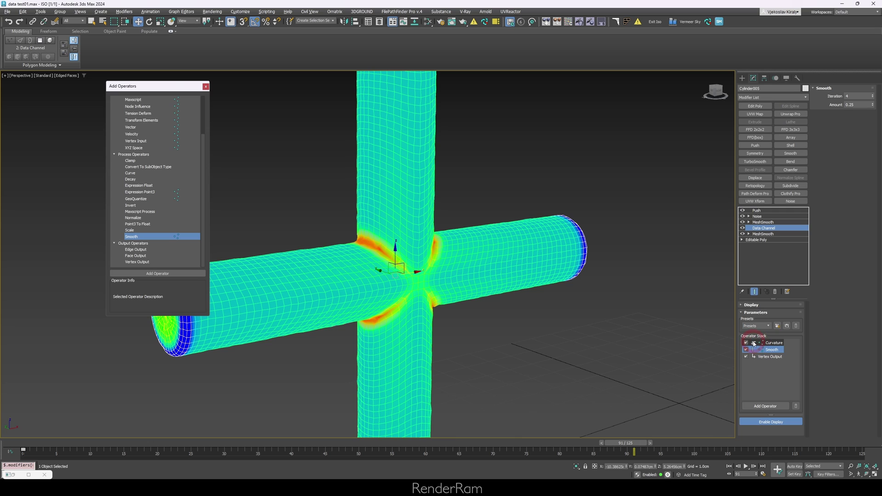
# - Try an Iteration value of 7 on the Smooth operator and restore the shaded view of the cross
pyautogui.moveTo(776, 356); pyautogui.dragTo(753, 353)
pyautogui.moveTo(874, 99); pyautogui.dragTo(872, 93)
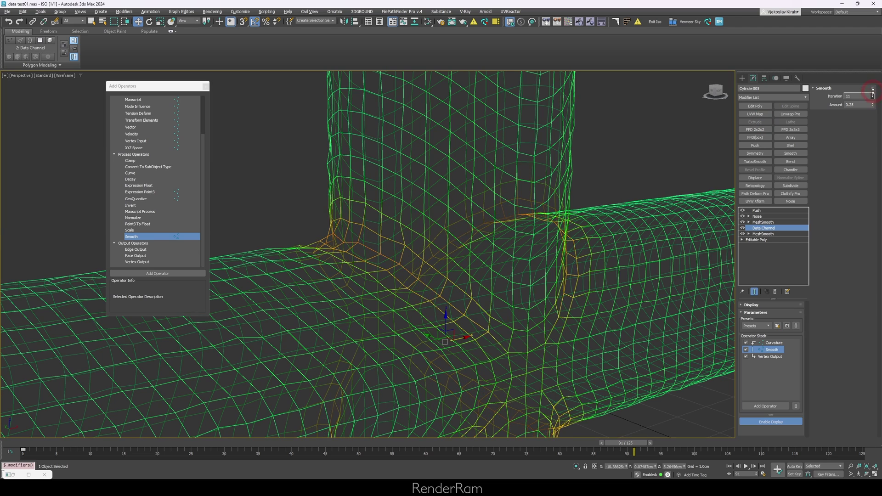
pyautogui.moveTo(873, 92); pyautogui.dragTo(872, 97)
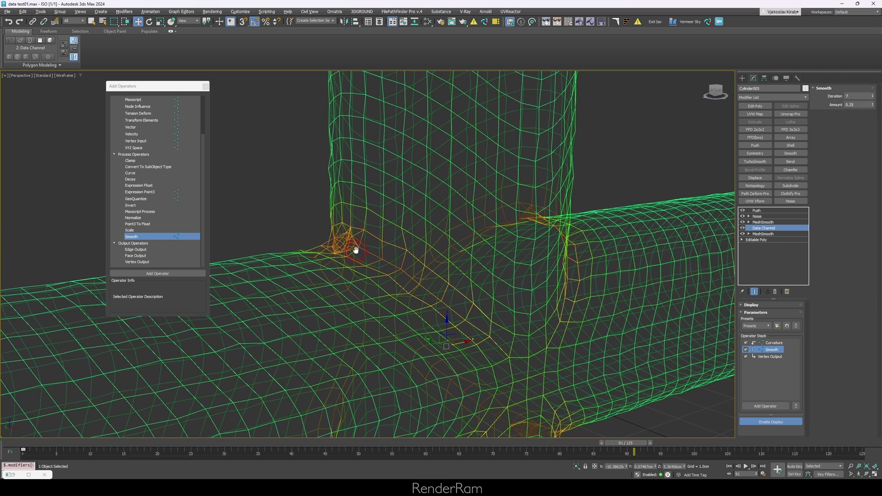
pyautogui.press('F3')
# - Review the Data Channel display settings and set the Smooth operator's Iteration to 64
pyautogui.click(753, 305)
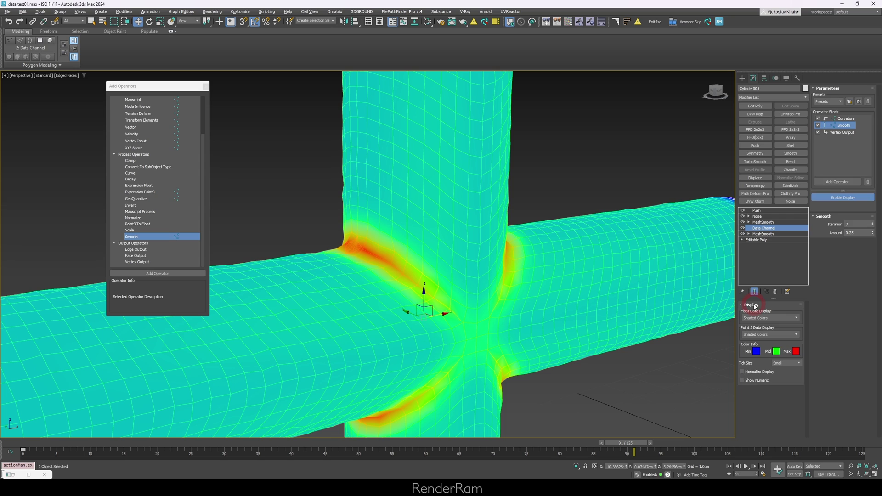
pyautogui.click(752, 305)
pyautogui.click(759, 305)
pyautogui.click(849, 51)
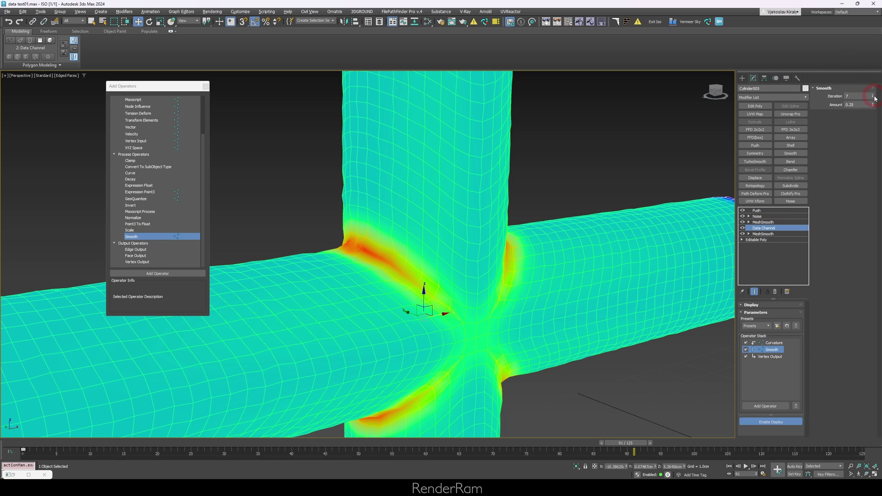
pyautogui.moveTo(875, 98)
pyautogui.mouseDown()
pyautogui.moveTo(874, 67)
pyautogui.moveTo(872, 93)
pyautogui.moveTo(869, 85)
pyautogui.mouseUp()
pyautogui.scroll(-5, 462, 208)
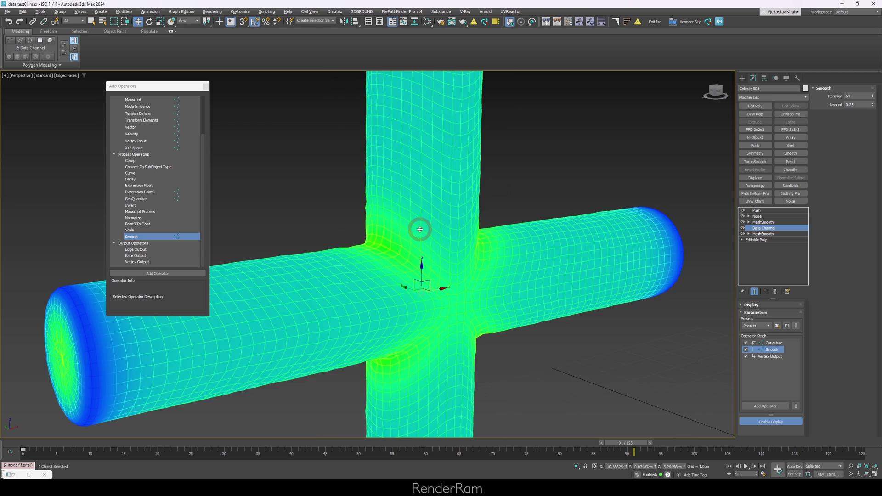
# - Set the Curvature operator's Convex value to -4.8
pyautogui.click(774, 343)
pyautogui.scroll(3, 417, 258)
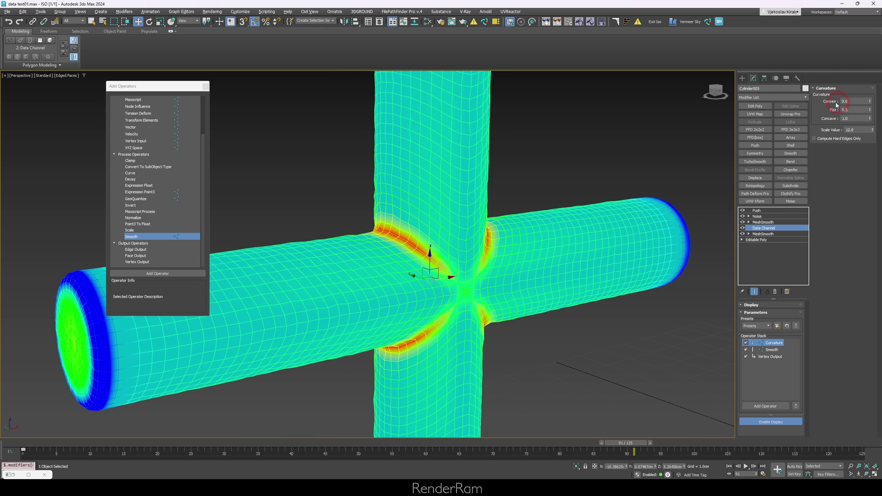
pyautogui.scroll(-2, 414, 245)
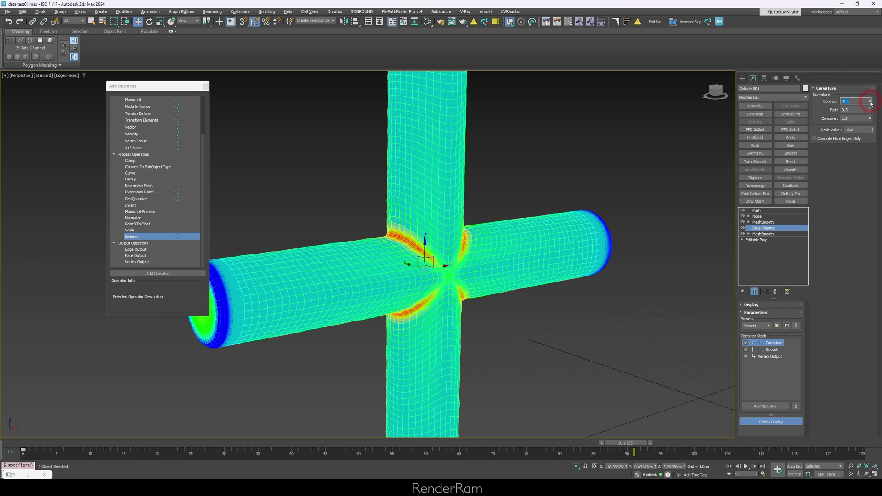
pyautogui.moveTo(870, 103); pyautogui.dragTo(872, 124)
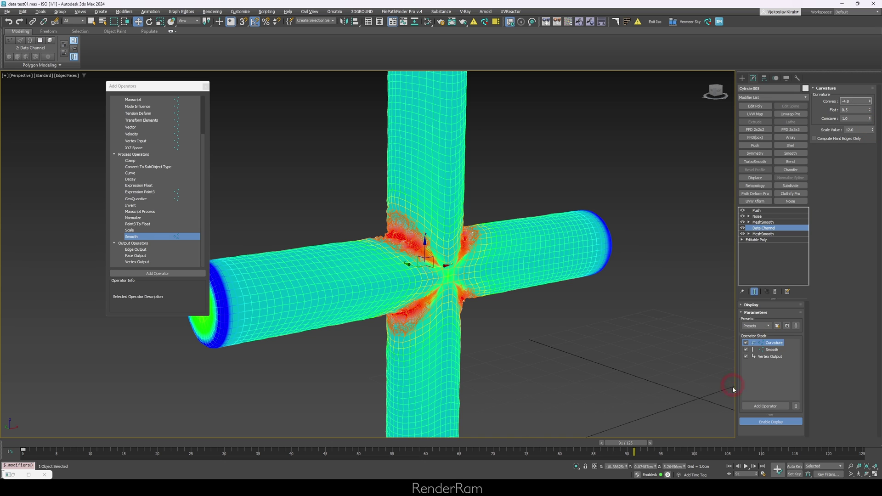
# - Select the Smooth operator and examine how the smoothed curvature spreads around the pipe junction
pyautogui.click(772, 350)
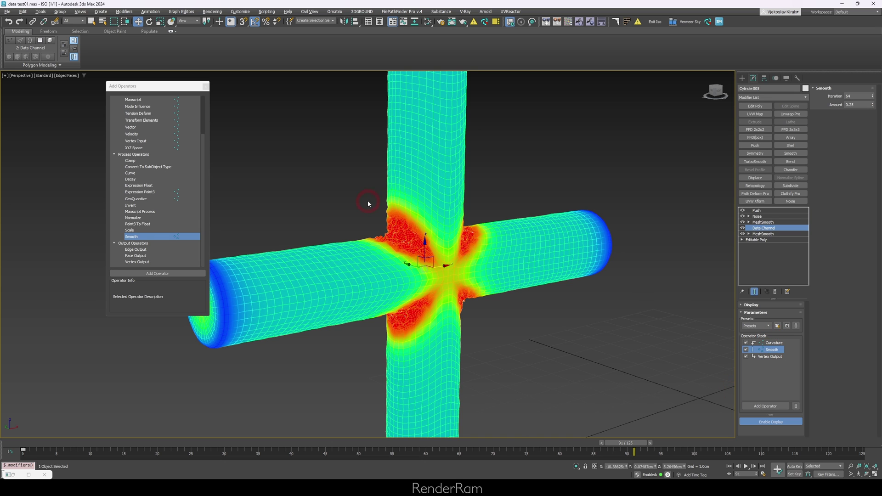
pyautogui.scroll(5, 395, 216)
pyautogui.moveTo(418, 213); pyautogui.dragTo(411, 202, button='middle')
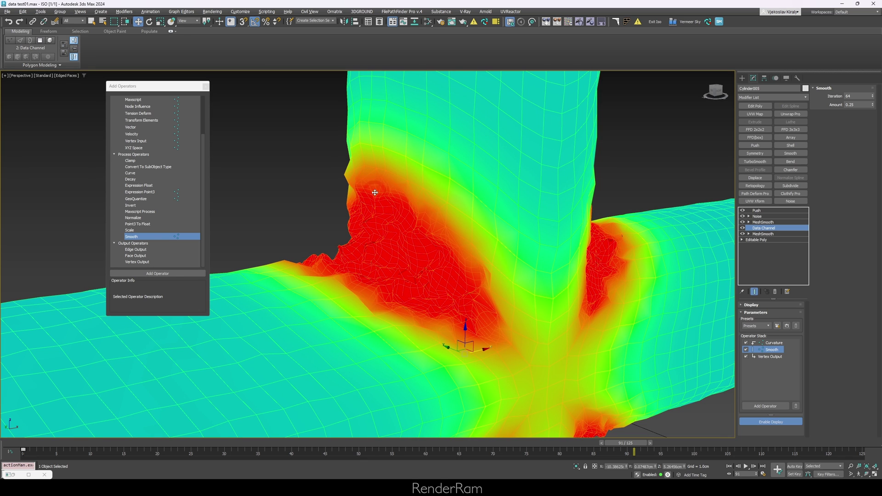
pyautogui.moveTo(460, 234); pyautogui.dragTo(503, 257, button='middle')
pyautogui.scroll(-5, 480, 257)
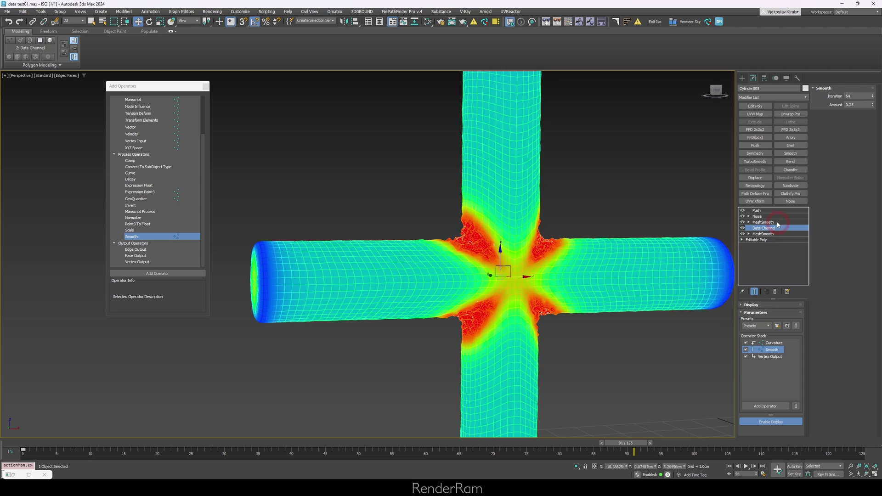
# - Compare the cross with the Push modifier off and on, and inspect the surface along the arm and its end
pyautogui.click(743, 210)
pyautogui.click(743, 211)
pyautogui.click(743, 211)
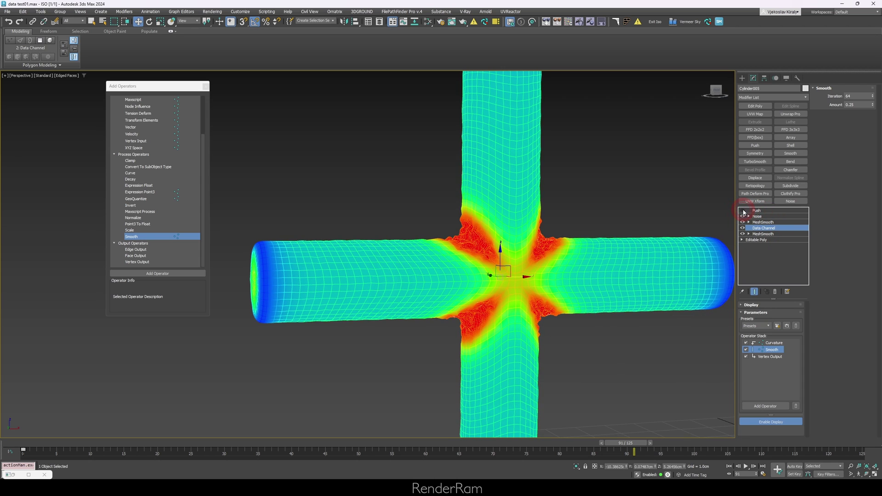
pyautogui.click(743, 211)
pyautogui.click(742, 211)
pyautogui.click(744, 211)
pyautogui.scroll(8, 709, 243)
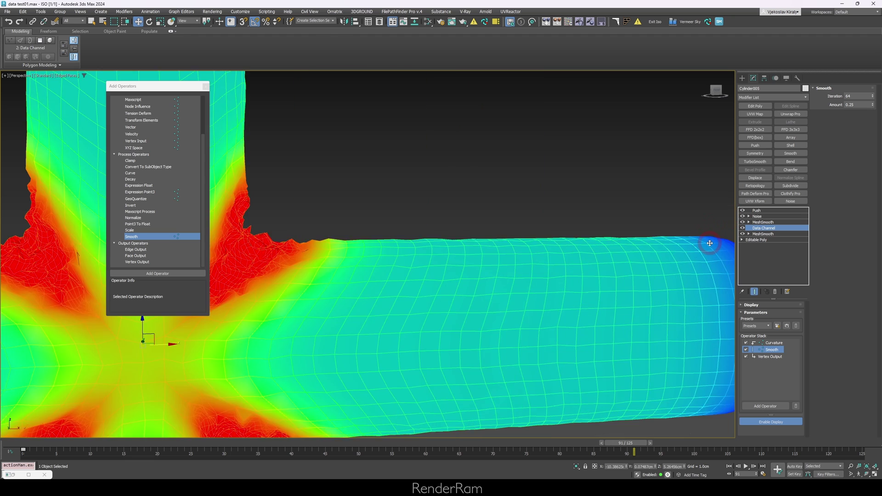
pyautogui.scroll(2, 678, 233)
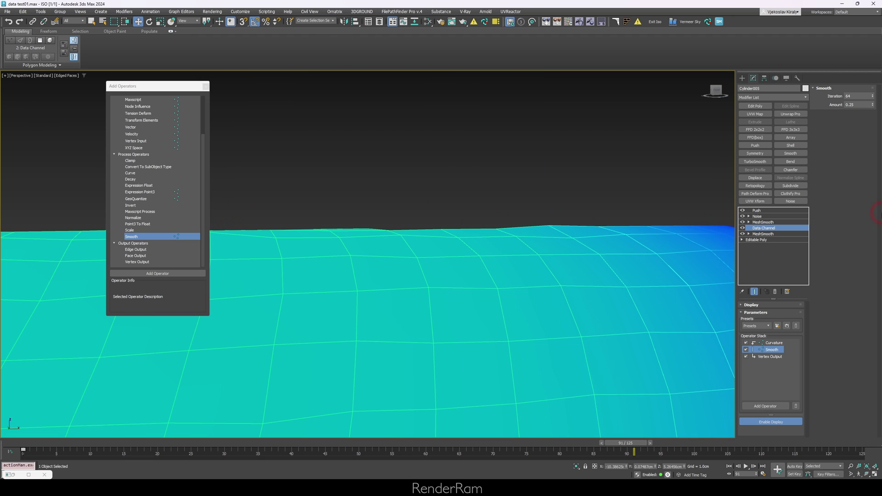
pyautogui.scroll(-10, 680, 227)
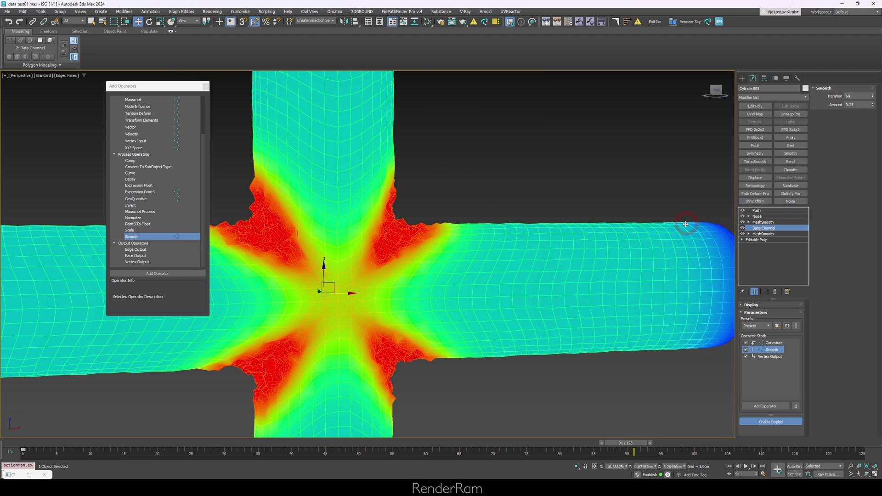
pyautogui.scroll(-4, 561, 235)
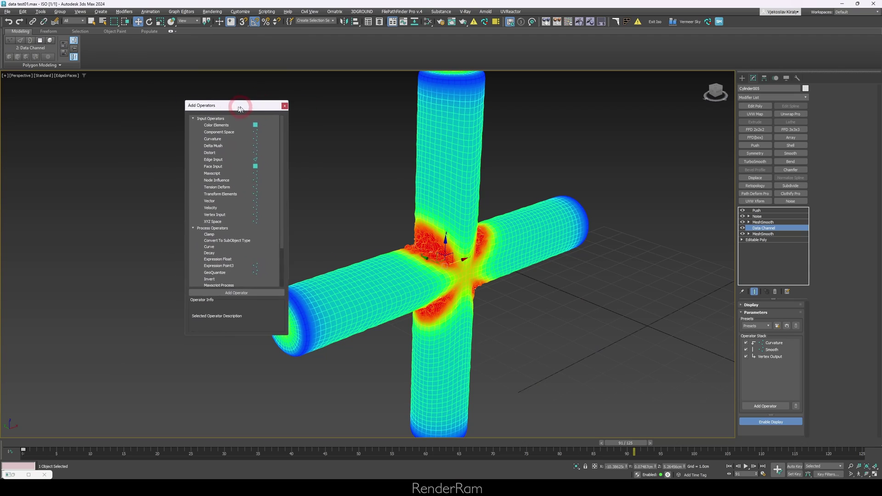
# - Add a Curve operator between Smooth and Vertex Output in the Data Channel operator stack
pyautogui.moveTo(218, 98); pyautogui.dragTo(172, 93)
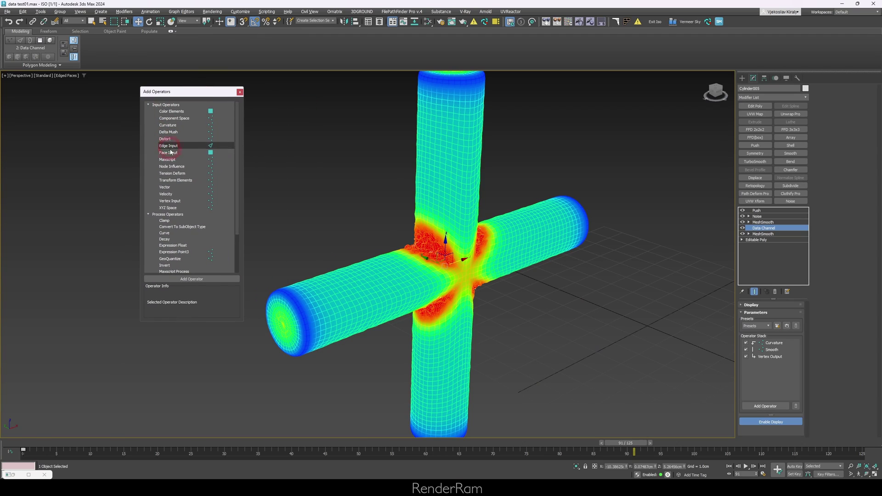
pyautogui.moveTo(236, 202); pyautogui.dragTo(237, 240)
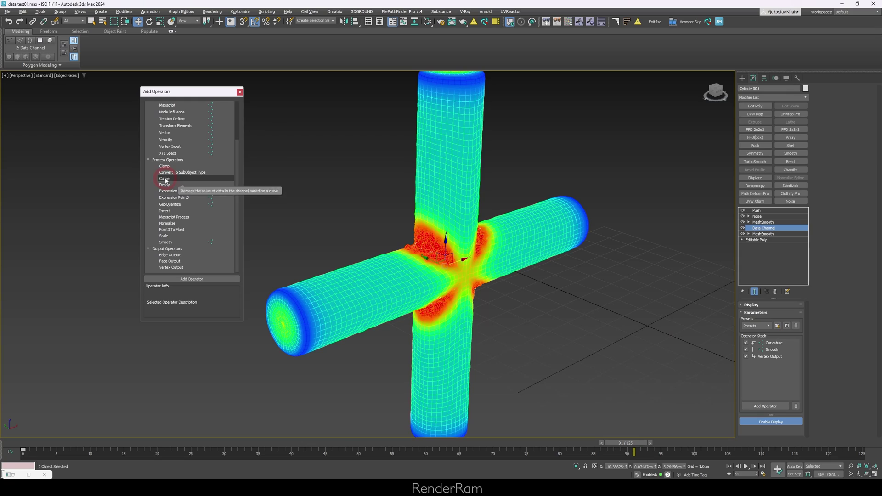
pyautogui.click(166, 179)
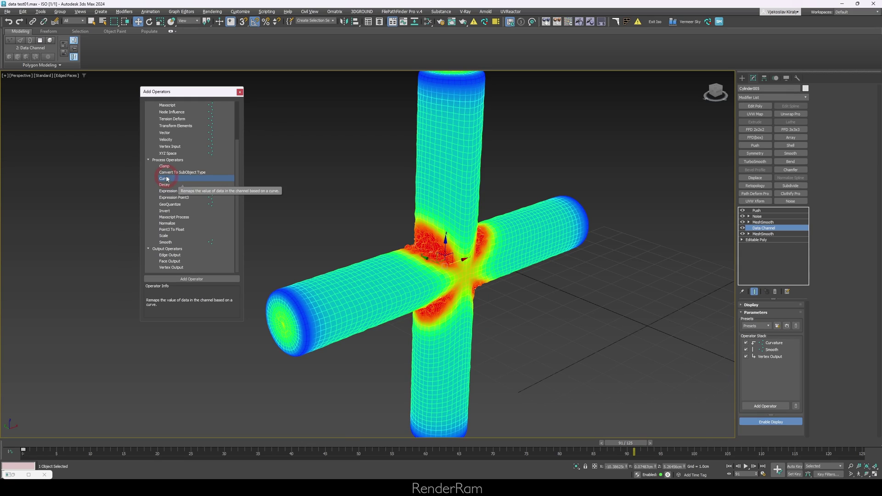
pyautogui.moveTo(167, 180); pyautogui.dragTo(775, 356)
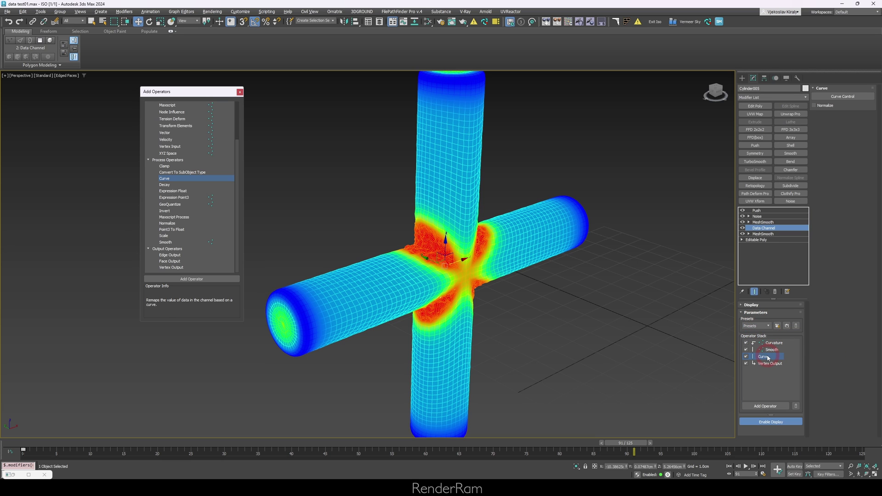
# - Open the curve graph of the Curve operator, then reposition and enlarge the graph window
pyautogui.click(762, 304)
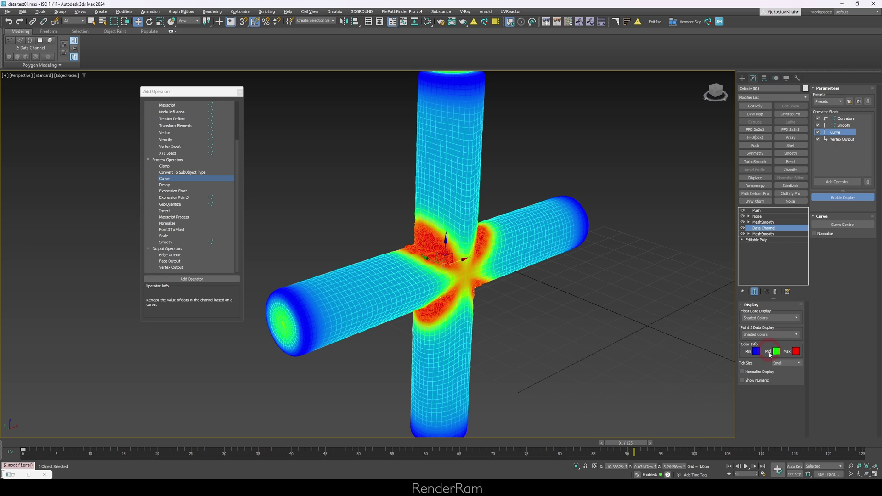
pyautogui.click(744, 305)
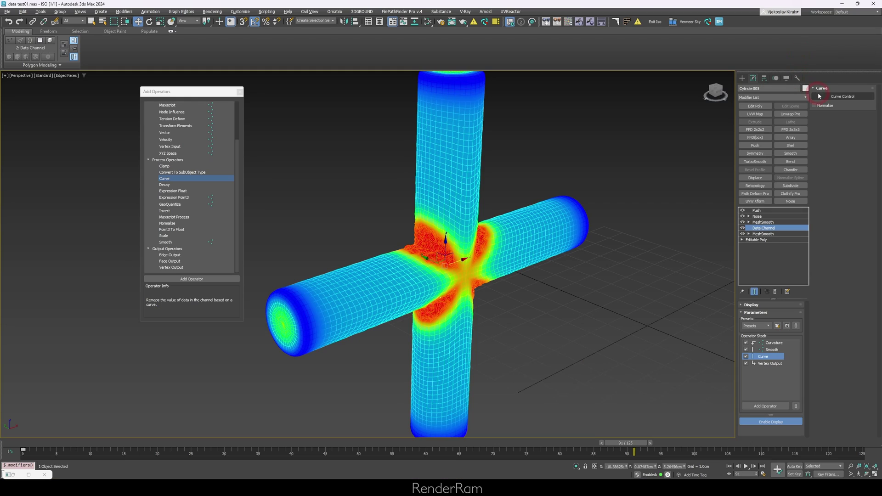
pyautogui.click(843, 100)
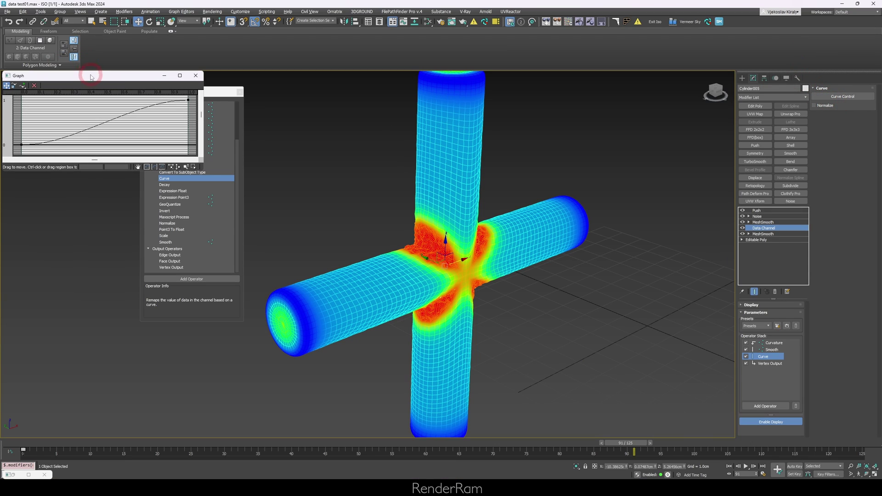
pyautogui.moveTo(91, 77); pyautogui.dragTo(144, 88)
pyautogui.moveTo(256, 181); pyautogui.dragTo(255, 228)
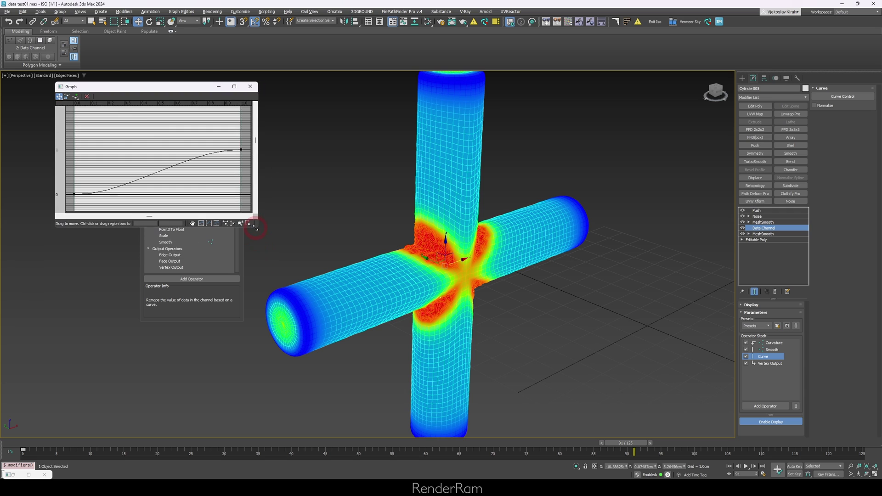
# - Insert a control point on the curve at about 0.44 horizontally and set its vertical value to 0
pyautogui.click(76, 97)
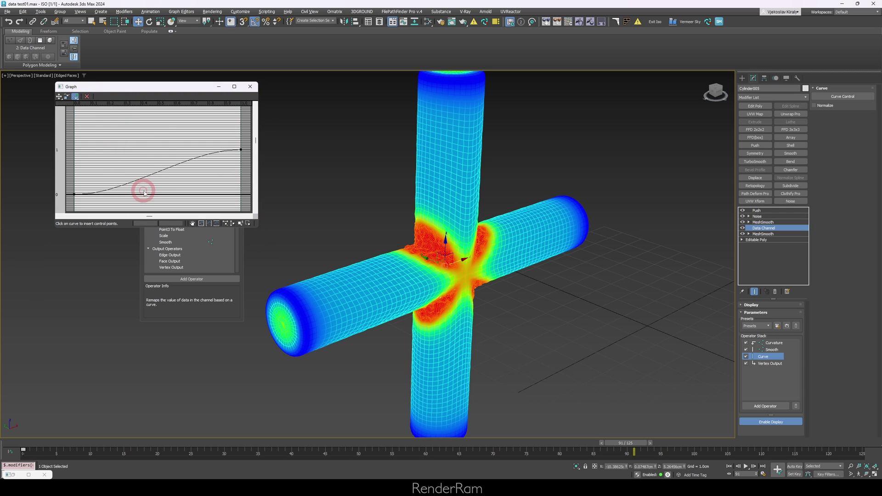
pyautogui.click(148, 175)
pyautogui.click(58, 97)
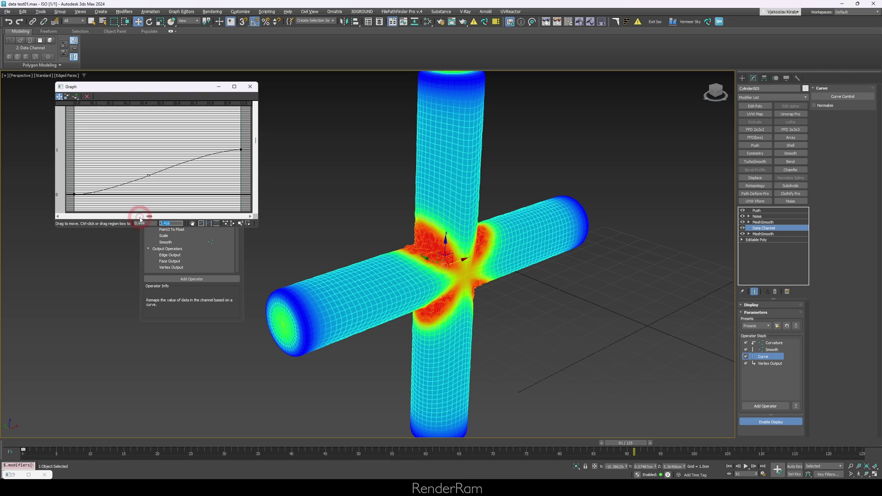
pyautogui.write('0')
pyautogui.press('Return')
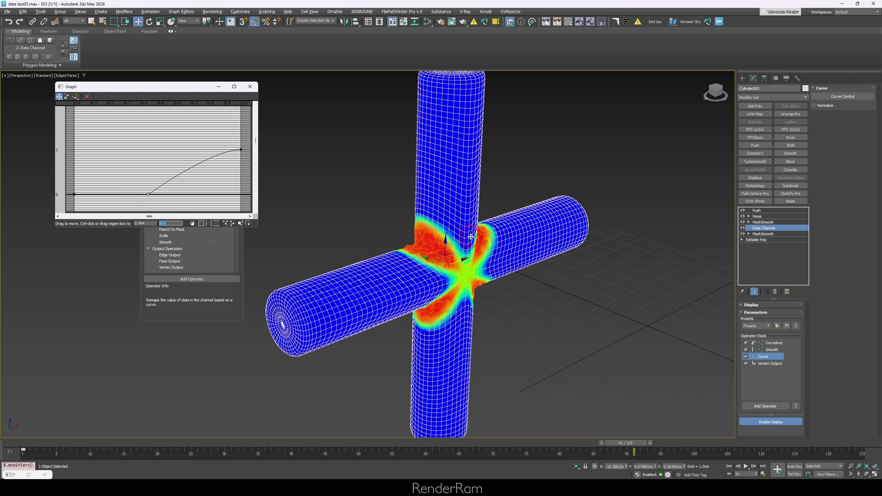
pyautogui.keyDown('alt'); pyautogui.moveTo(471, 236); pyautogui.dragTo(438, 240, button='middle'); pyautogui.keyUp('alt')
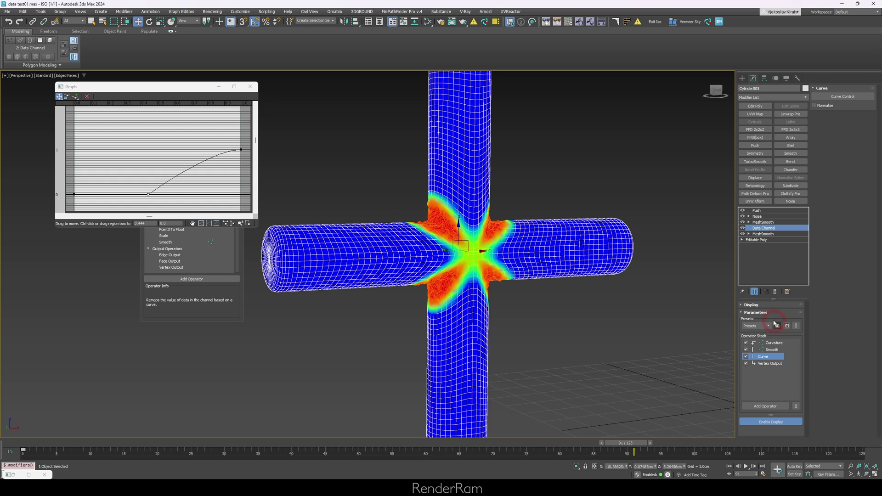
# - Convert the inserted curve point to Bezier-Smooth and slide it along the zero line to about 0.38
pyautogui.click(761, 306)
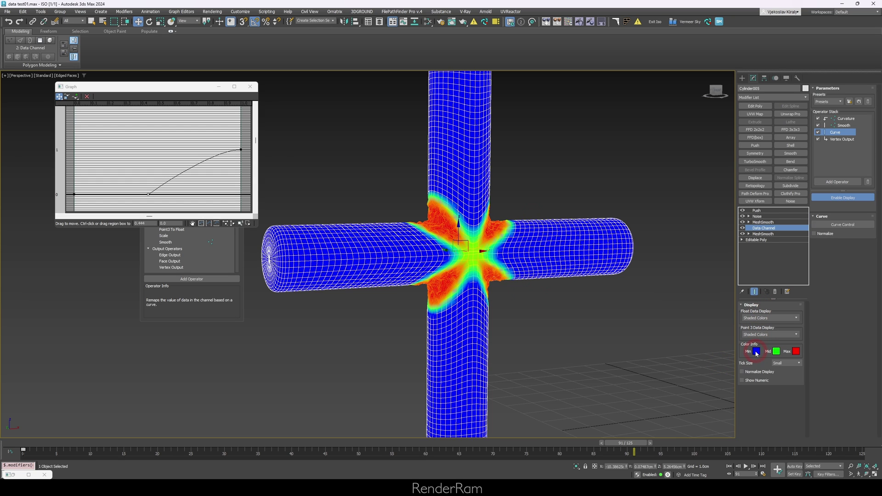
pyautogui.click(758, 305)
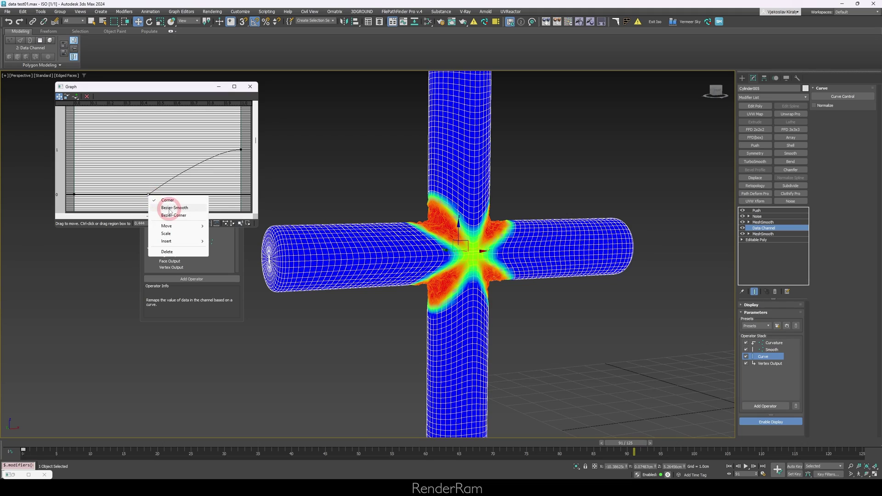
pyautogui.click(170, 209)
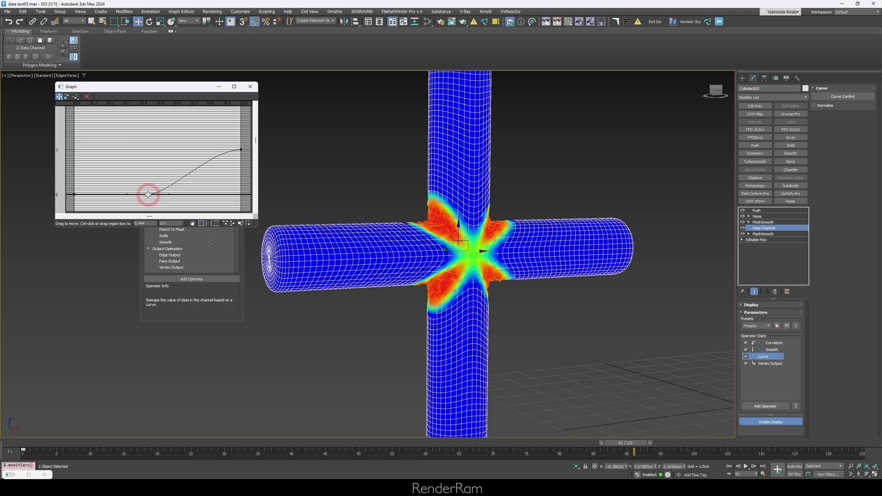
pyautogui.moveTo(148, 194); pyautogui.dragTo(121, 195)
pyautogui.moveTo(121, 194); pyautogui.dragTo(137, 194)
# - Deselect the cross, turn off edged faces, and inspect the roughened pipe junction from several angles
pyautogui.scroll(3, 285, 255)
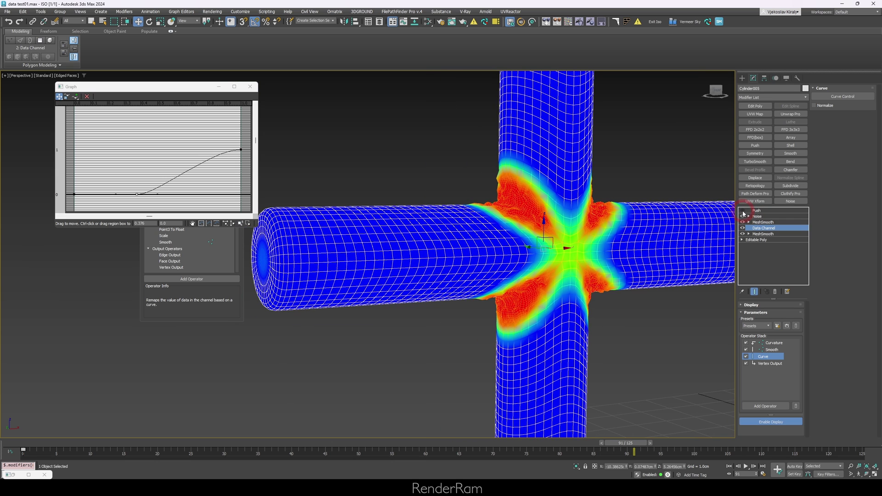
pyautogui.scroll(6, 533, 202)
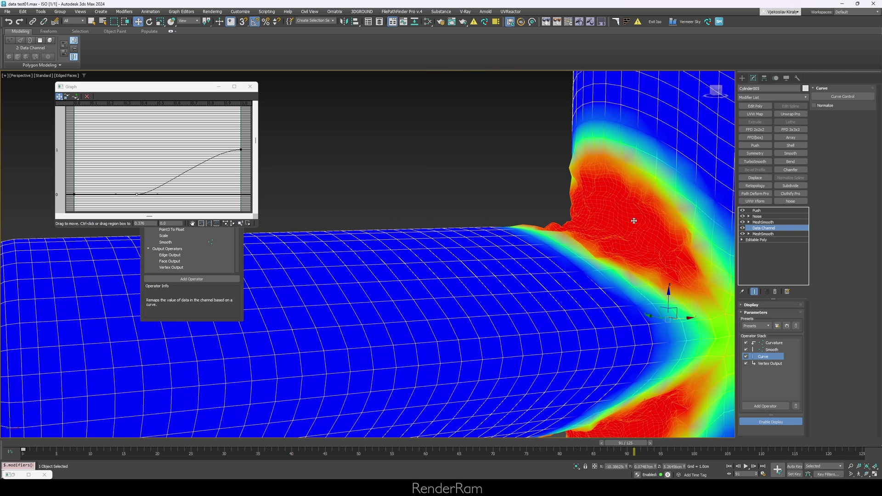
pyautogui.scroll(-6, 476, 212)
pyautogui.click(476, 212)
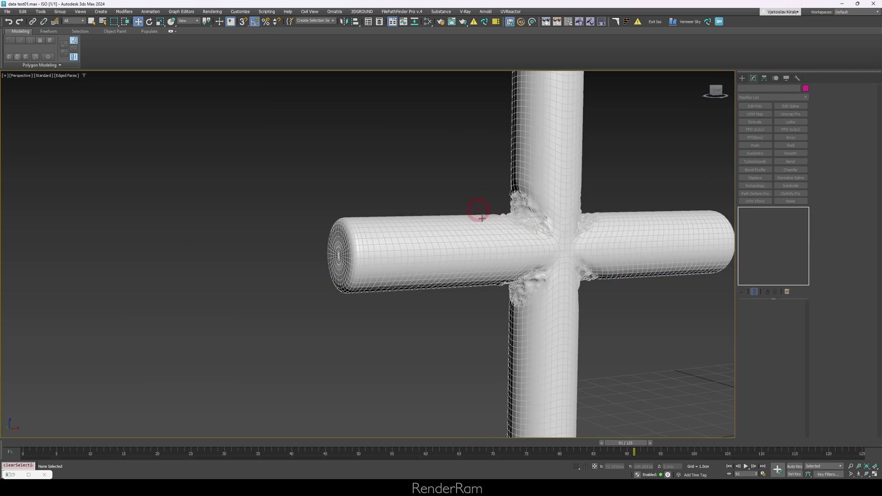
pyautogui.press('F4')
pyautogui.scroll(-4, 557, 233)
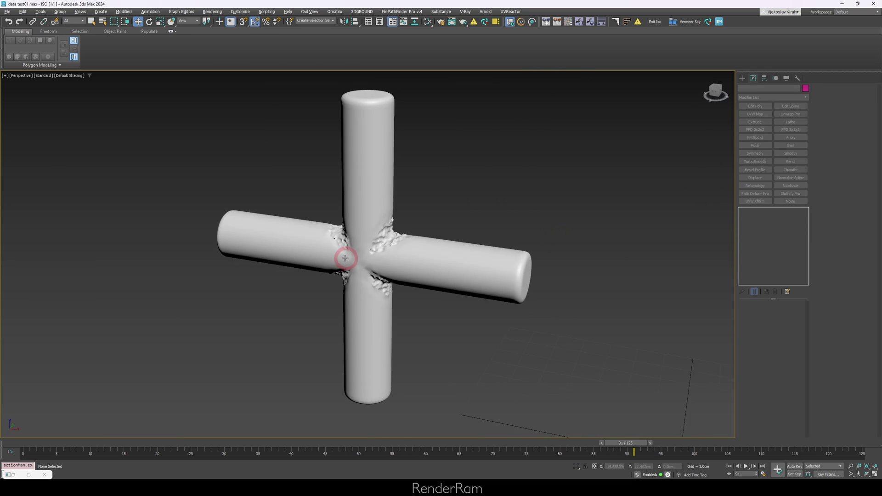
pyautogui.moveTo(345, 242)
pyautogui.keyDown('alt'); pyautogui.mouseDown(button='middle')
pyautogui.moveTo(374, 242)
pyautogui.moveTo(390, 274)
pyautogui.moveTo(386, 357)
pyautogui.moveTo(441, 311)
pyautogui.moveTo(437, 252)
pyautogui.moveTo(389, 247)
pyautogui.moveTo(348, 229)
pyautogui.mouseUp(button='middle'); pyautogui.keyUp('alt')
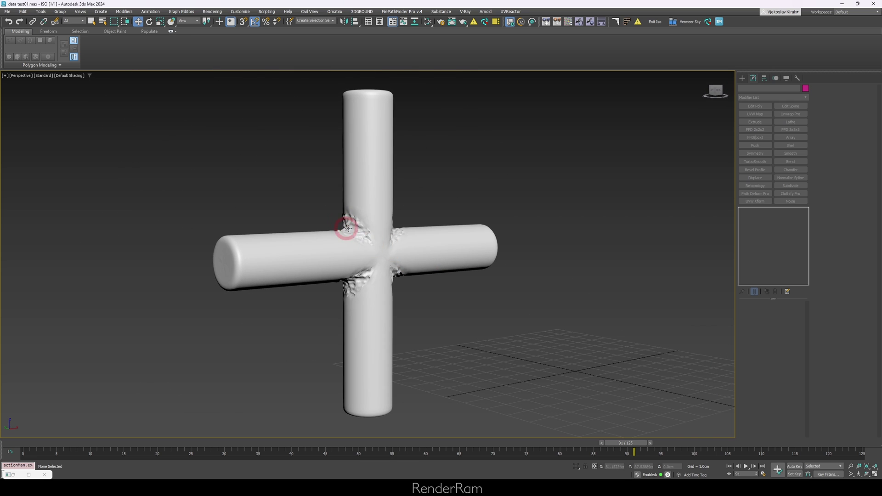
# - Reselect the cross with edged faces on and review the Push and Noise modifier parameters against the junction
pyautogui.click(379, 253)
pyautogui.press('F4')
pyautogui.scroll(3, 335, 271)
pyautogui.scroll(4, 312, 165)
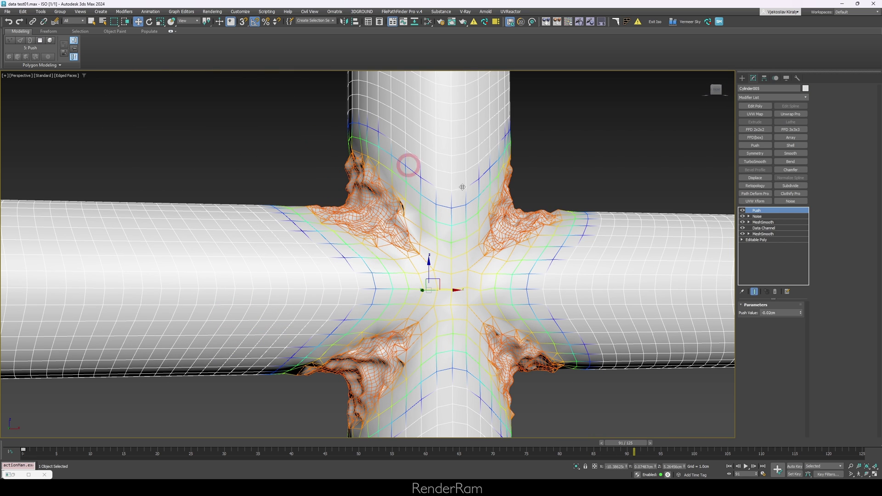
pyautogui.click(757, 211)
pyautogui.moveTo(801, 314); pyautogui.dragTo(792, 310)
pyautogui.click(757, 216)
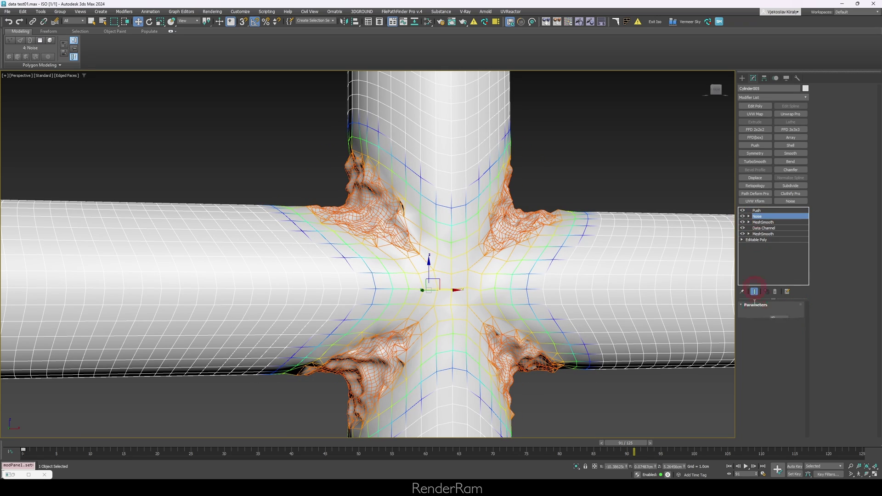
pyautogui.moveTo(790, 345); pyautogui.dragTo(789, 297)
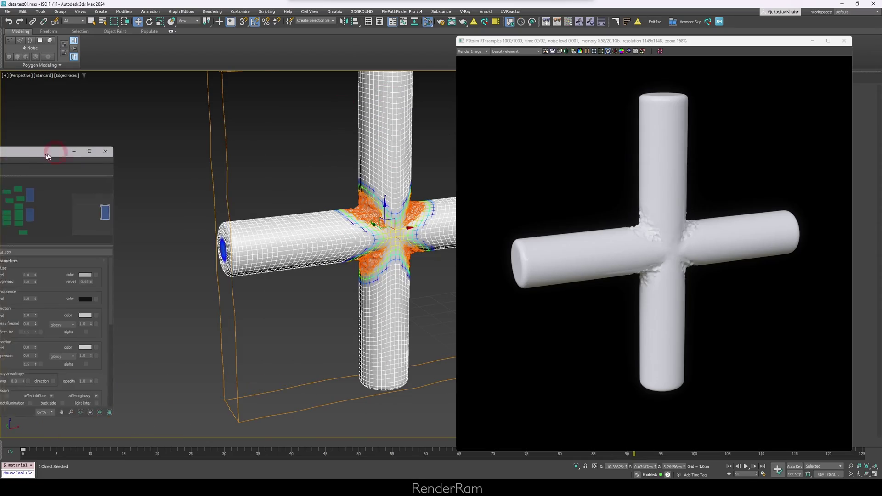
# - Bring the Material Editor into full view and locate the cross's FStorm material beside the existing map nodes
pyautogui.moveTo(53, 147); pyautogui.dragTo(357, 100)
pyautogui.scroll(3, 237, 161)
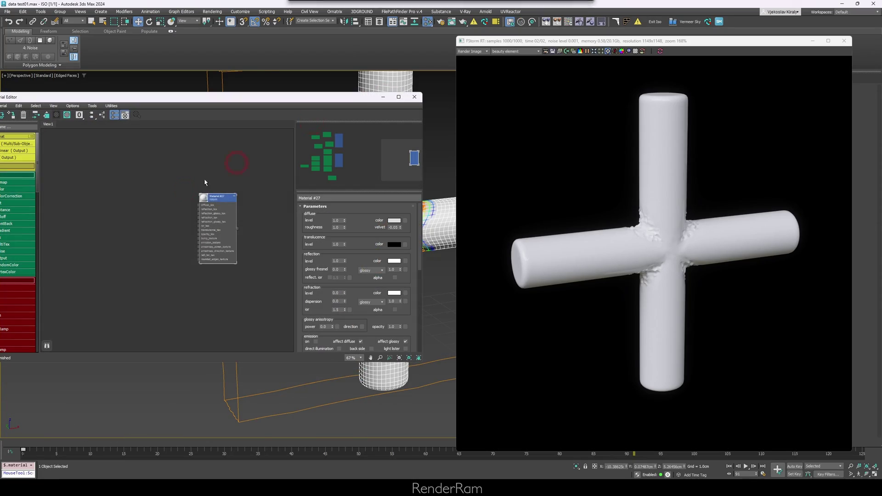
pyautogui.click(215, 202)
pyautogui.click(241, 205)
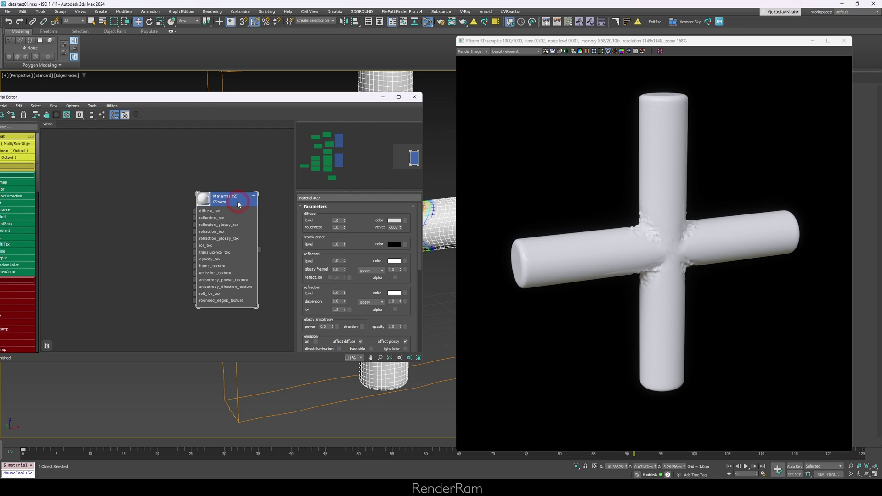
pyautogui.scroll(-2, 158, 233)
pyautogui.moveTo(157, 233); pyautogui.dragTo(206, 222, button='middle')
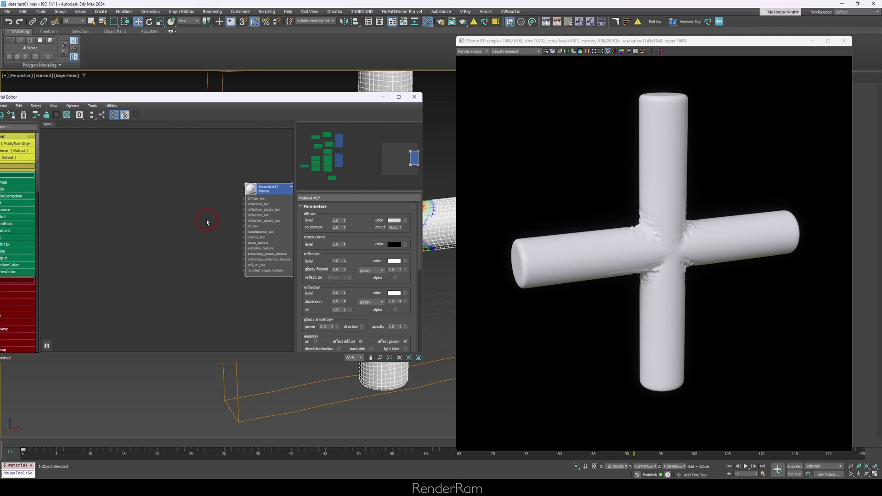
pyautogui.scroll(-3, 118, 203)
pyautogui.moveTo(118, 202); pyautogui.dragTo(186, 219, button='middle')
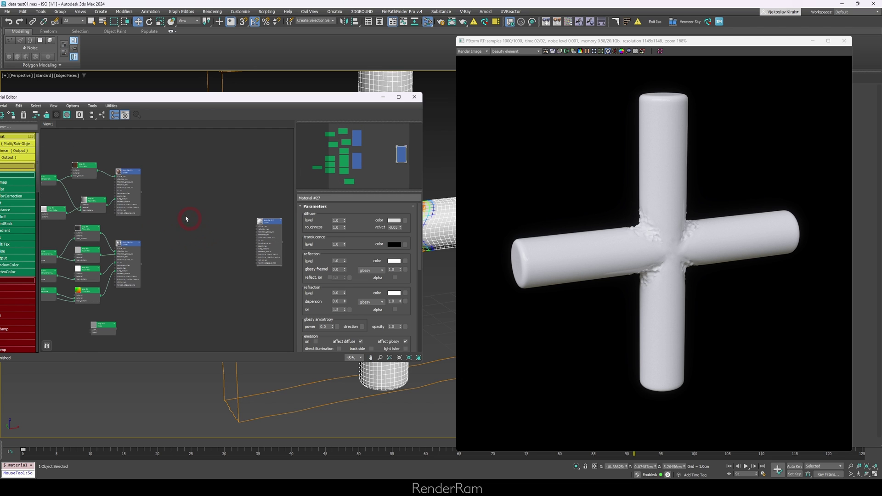
# - Copy an existing FStormMix map, disconnect its gradient mask, and wire the copy into the cross material's diffuse_tex input
pyautogui.moveTo(85, 168); pyautogui.dragTo(205, 216)
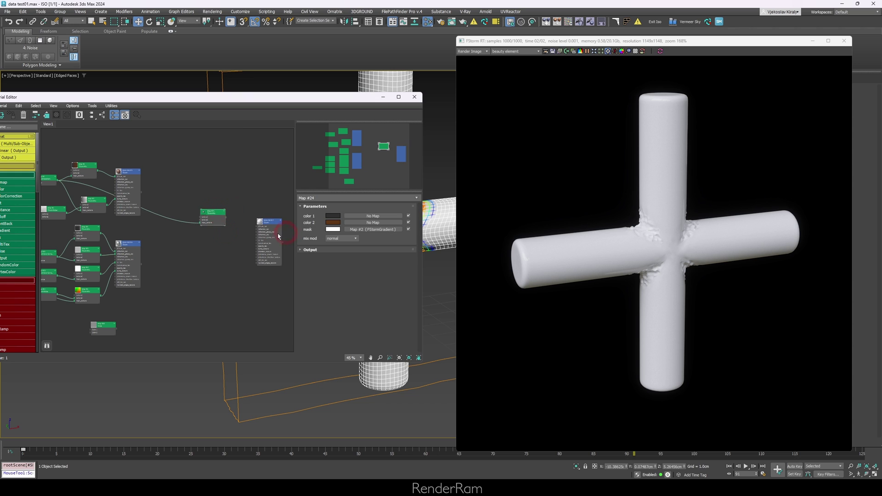
pyautogui.scroll(2, 175, 220)
pyautogui.click(175, 221)
pyautogui.press('Delete')
pyautogui.moveTo(177, 230); pyautogui.dragTo(79, 215, button='middle')
pyautogui.moveTo(186, 214); pyautogui.dragTo(148, 197)
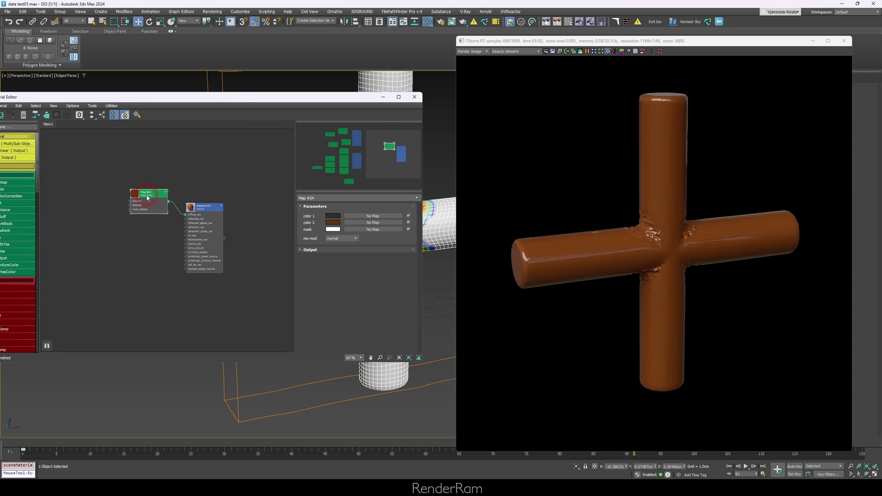
# - Examine the mix map's two colours and compare the rendered junction with the selected area in the viewport
pyautogui.click(332, 215)
pyautogui.moveTo(305, 98); pyautogui.dragTo(156, 151)
pyautogui.click(646, 249)
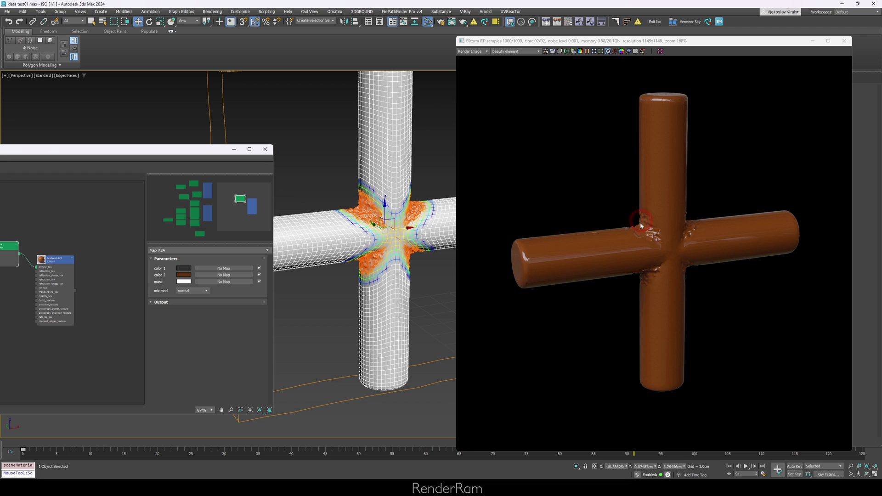
pyautogui.click(294, 202)
pyautogui.click(344, 208)
# - Move the render window off the modifier stack and review the output types of the Data Channel's Vertex Output operator
pyautogui.moveTo(585, 44); pyautogui.dragTo(141, 349)
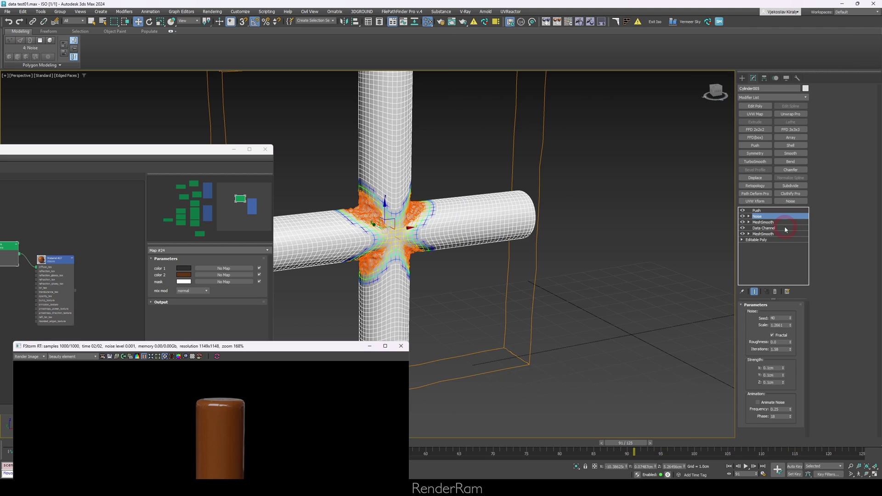
pyautogui.click(776, 228)
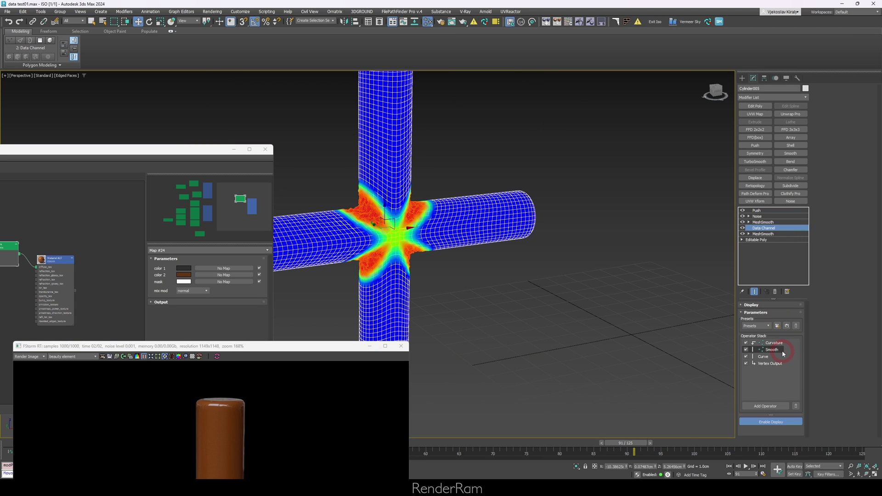
pyautogui.click(764, 365)
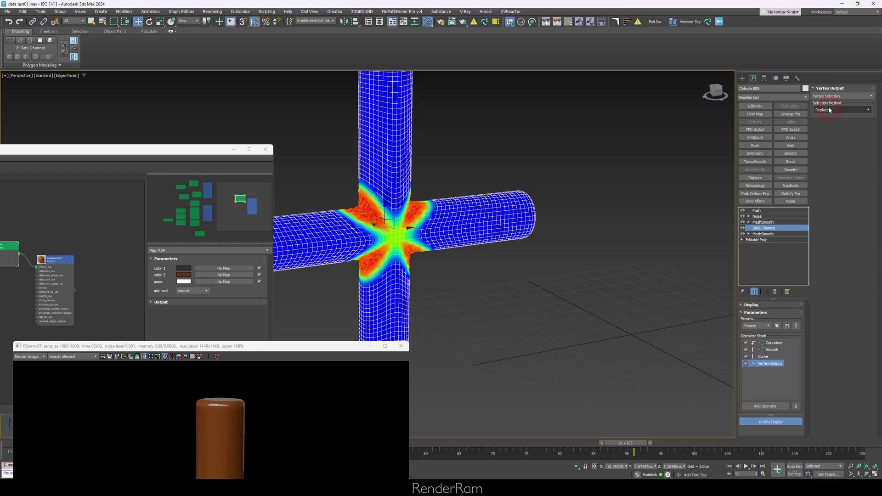
pyautogui.click(820, 98)
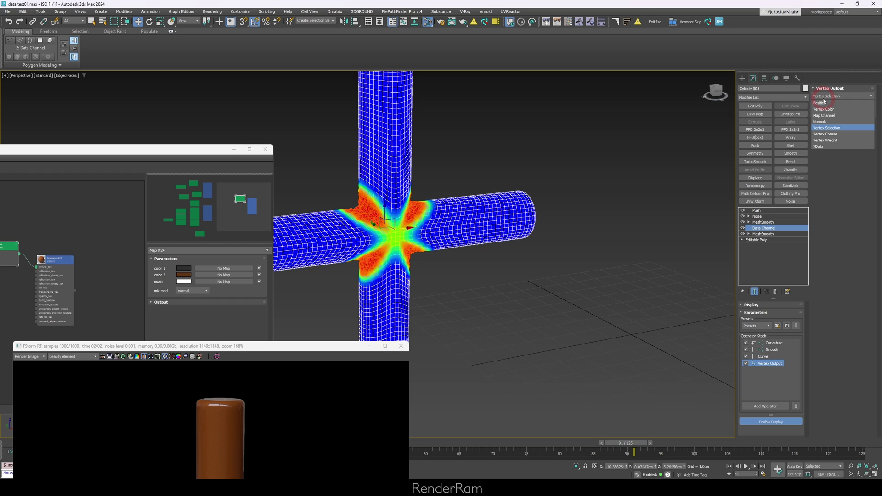
pyautogui.moveTo(824, 101)
pyautogui.mouseDown()
pyautogui.moveTo(834, 115)
pyautogui.moveTo(826, 117)
pyautogui.moveTo(833, 97)
pyautogui.mouseUp()
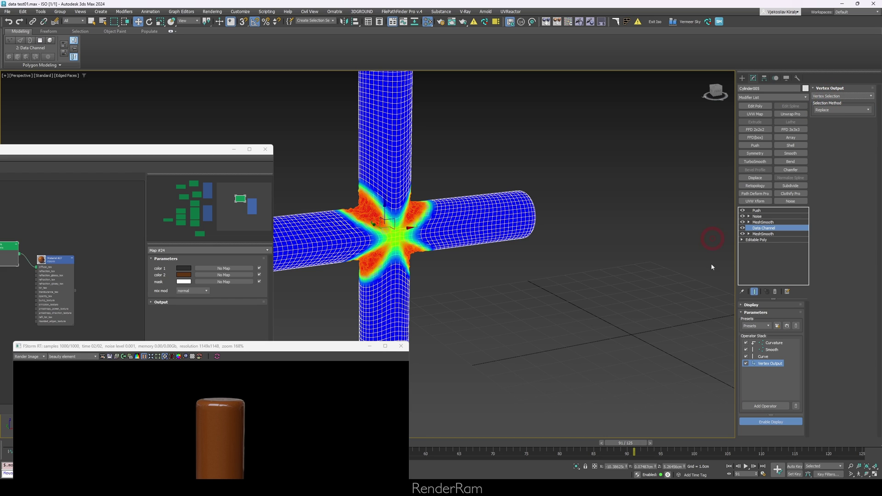
# - Add a second Vertex Output operator at the end of the Data Channel operator stack
pyautogui.click(763, 407)
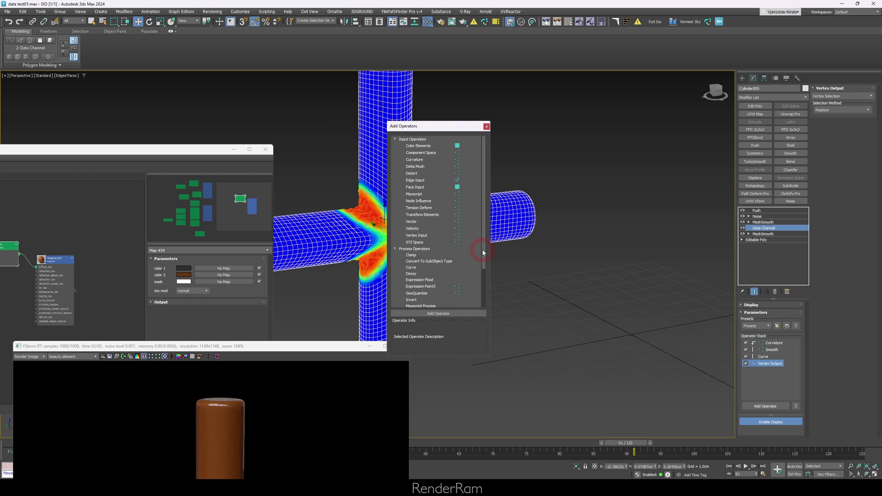
pyautogui.moveTo(482, 256); pyautogui.dragTo(482, 296)
pyautogui.click(416, 302)
pyautogui.moveTo(416, 302); pyautogui.dragTo(735, 383)
pyautogui.click(444, 109)
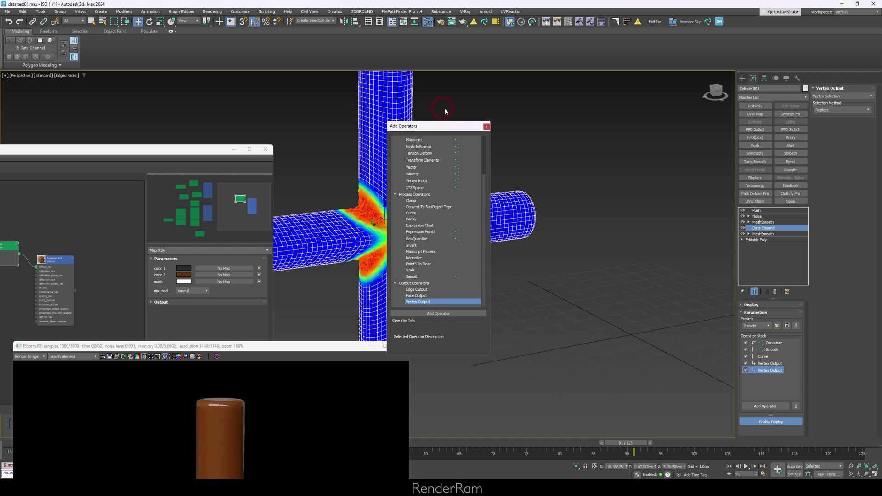
pyautogui.click(486, 127)
# - Set the second Vertex Output operator to output to Map Channel and return to the render and material windows
pyautogui.click(826, 96)
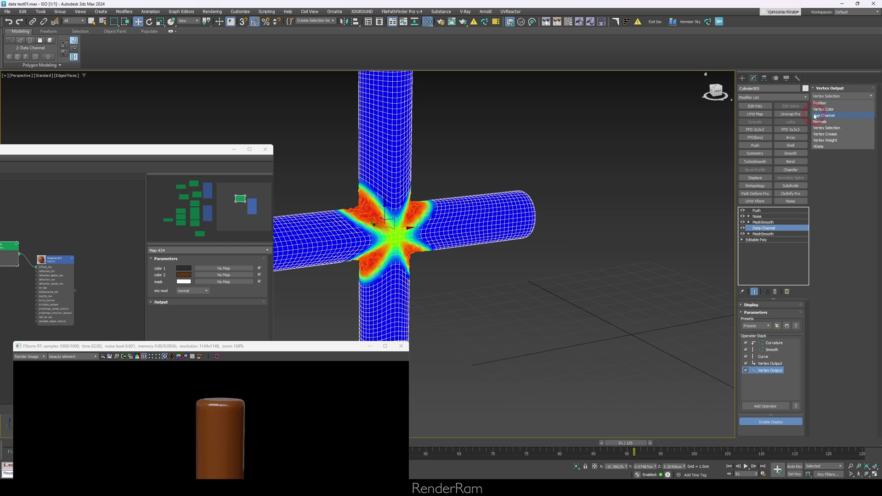
pyautogui.click(822, 116)
pyautogui.click(616, 280)
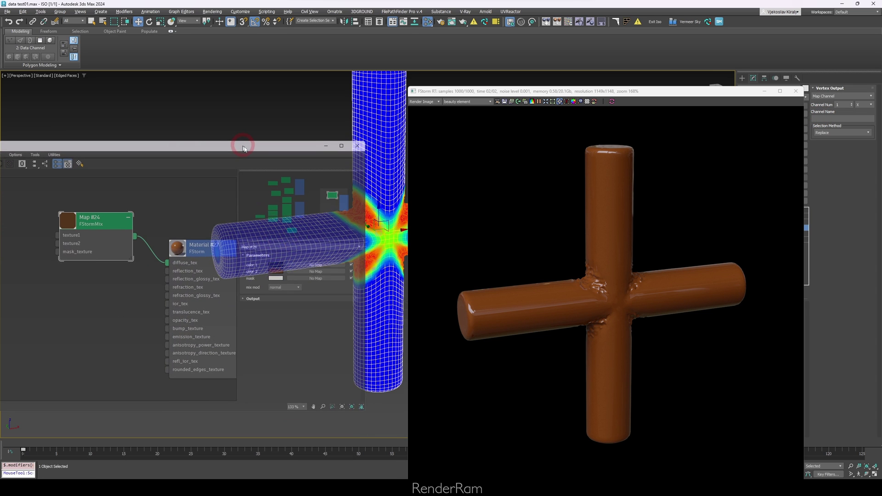
# - Add an FStormGradient map and connect it to the mask_texture input of the FStormMix map
pyautogui.moveTo(243, 148); pyautogui.dragTo(252, 152)
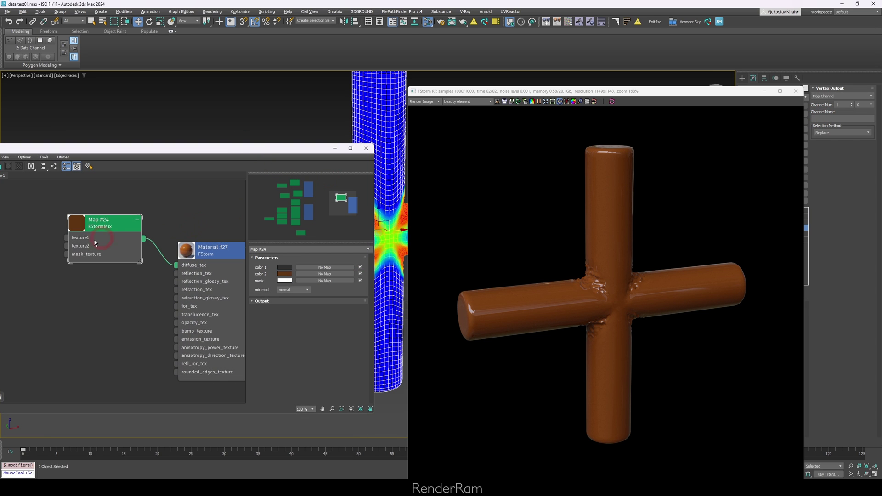
pyautogui.moveTo(95, 243); pyautogui.dragTo(202, 252, button='middle')
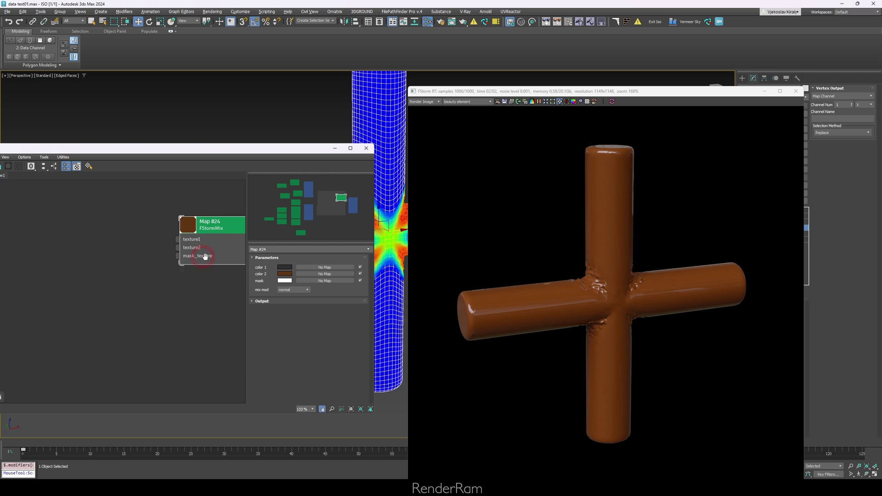
pyautogui.click(114, 244)
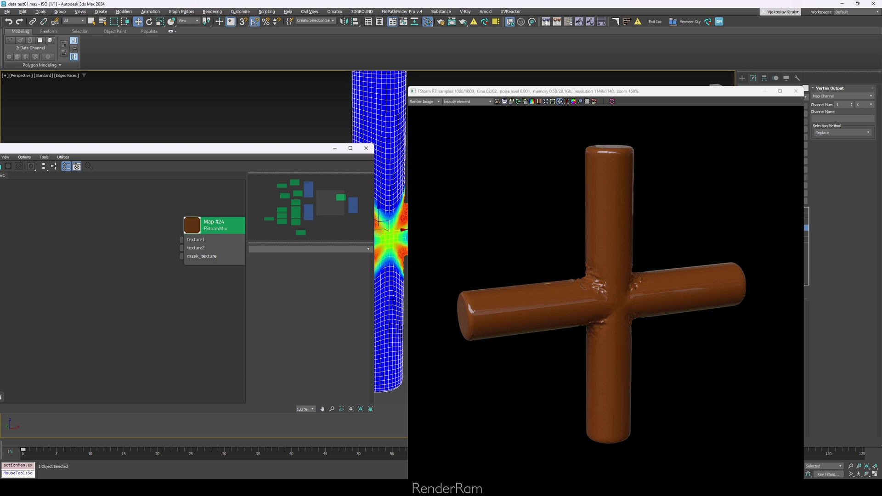
pyautogui.moveTo(106, 262); pyautogui.dragTo(86, 277)
pyautogui.moveTo(131, 287); pyautogui.dragTo(201, 257)
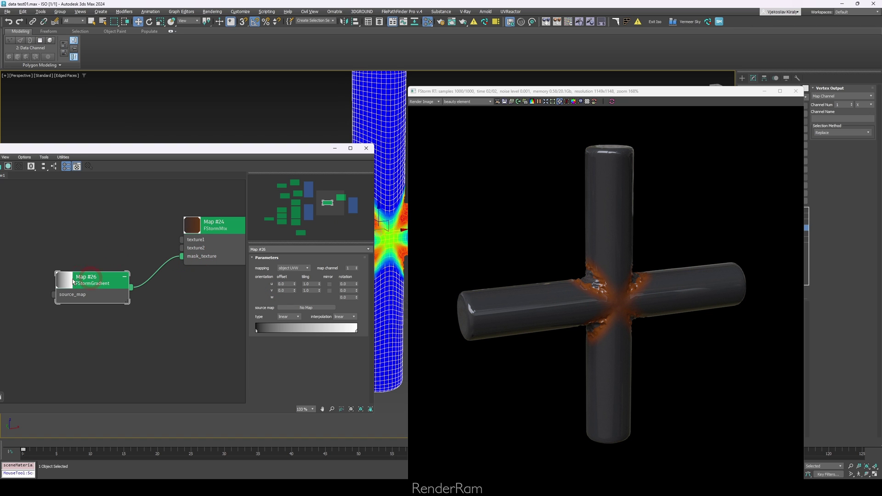
# - Set the second Vertex Output operator's channel number to 3 and match the gradient map's map channel to 3
pyautogui.moveTo(705, 94); pyautogui.dragTo(682, 99)
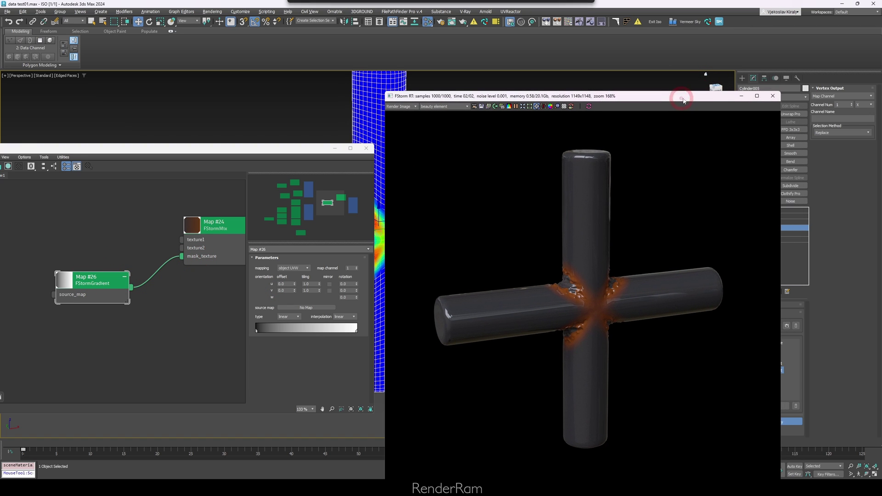
pyautogui.click(836, 105)
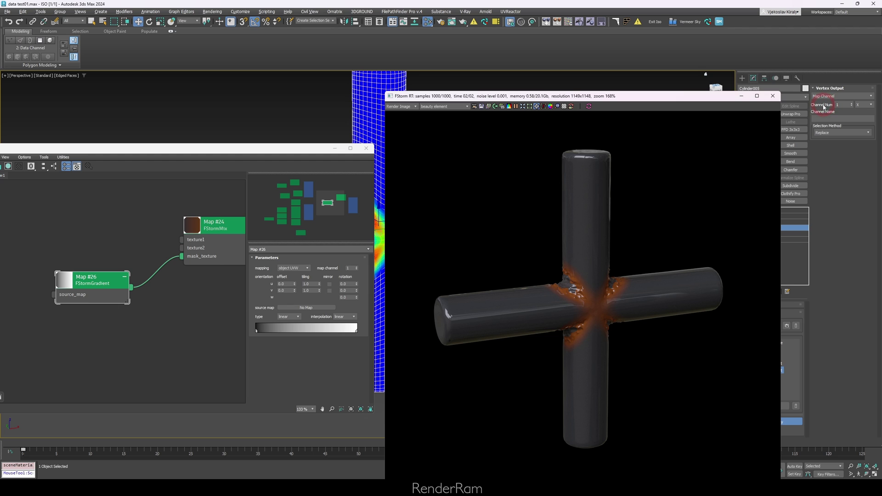
pyautogui.click(853, 103)
pyautogui.click(853, 103)
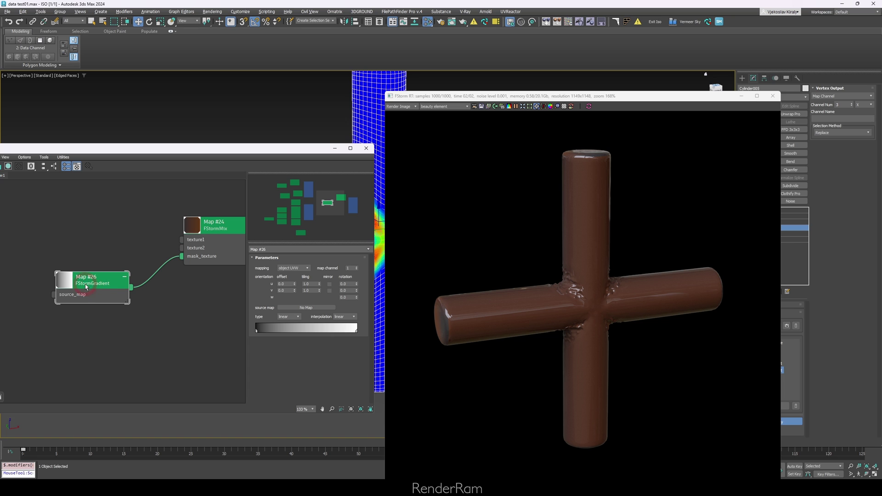
pyautogui.click(325, 272)
pyautogui.click(356, 269)
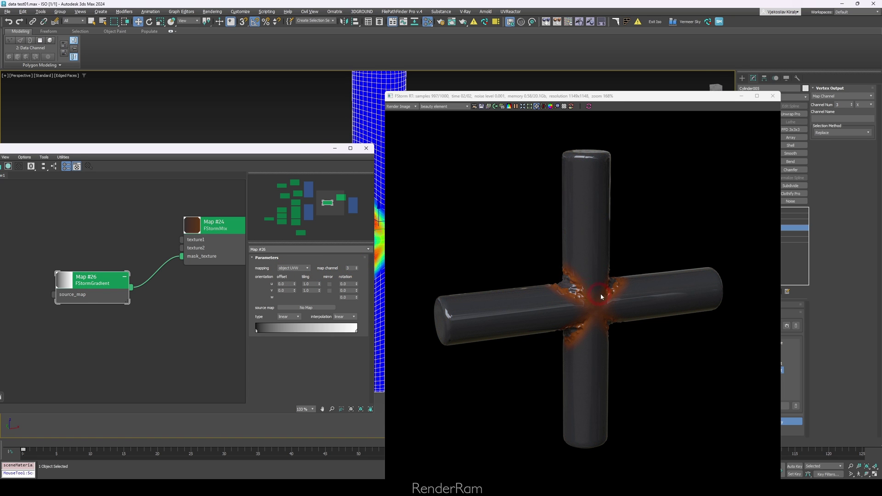
# - Insert a Clamp operator between the two Vertex Output operators in the Data Channel operator stack
pyautogui.click(306, 149)
pyautogui.click(176, 124)
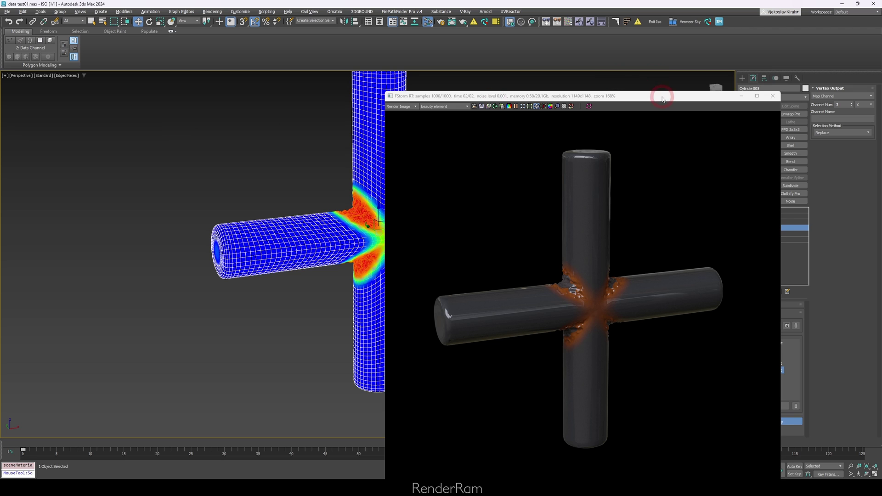
pyautogui.moveTo(662, 99); pyautogui.dragTo(279, 59)
pyautogui.click(244, 147)
pyautogui.click(181, 249)
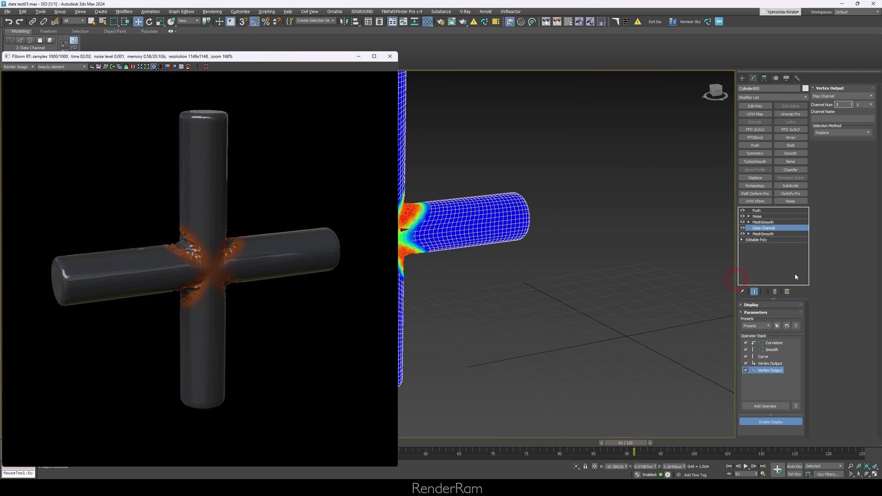
pyautogui.click(769, 363)
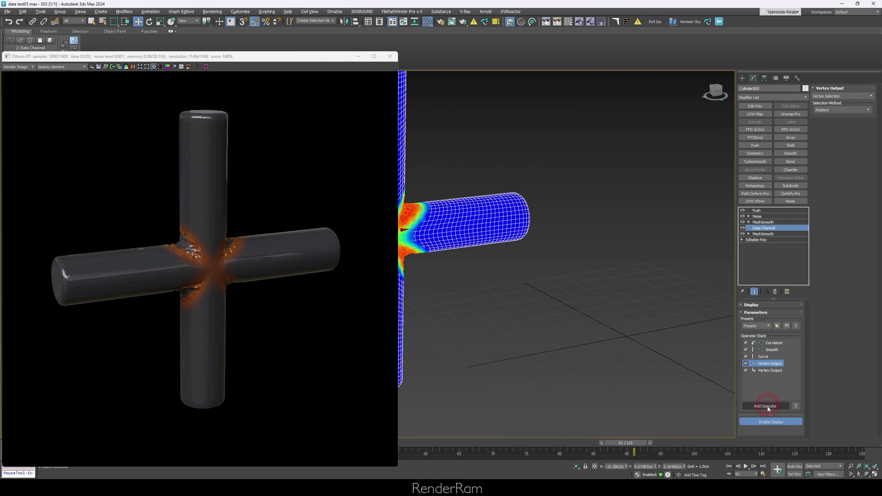
pyautogui.click(767, 407)
pyautogui.moveTo(486, 205); pyautogui.dragTo(469, 238)
pyautogui.click(414, 207)
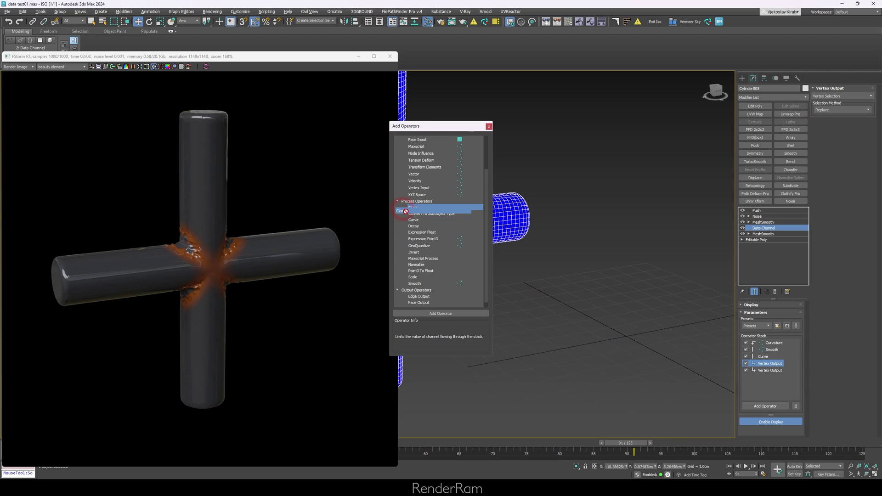
pyautogui.moveTo(405, 210); pyautogui.dragTo(770, 368)
# - Limit the Clamp operator to a minimum of 0.0 and a maximum of 0.99, trying 1.0 for comparison
pyautogui.click(829, 107)
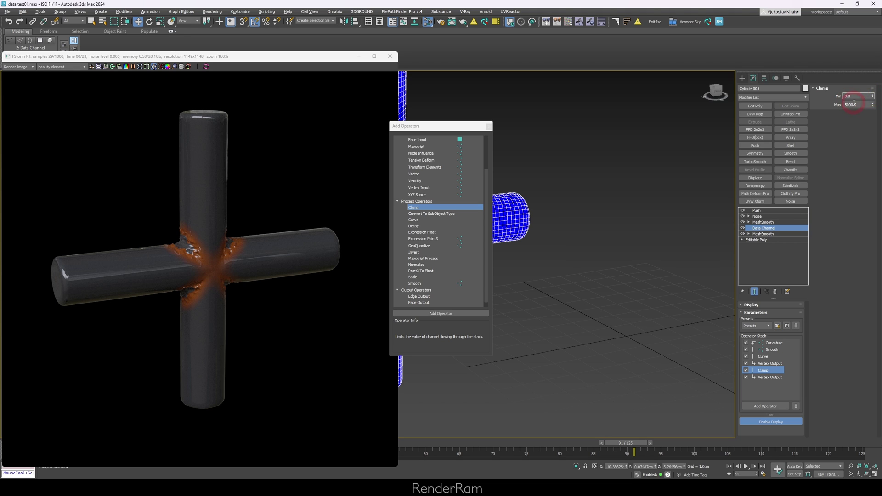
pyautogui.press('Tab')
pyautogui.write('.99')
pyautogui.press('Return')
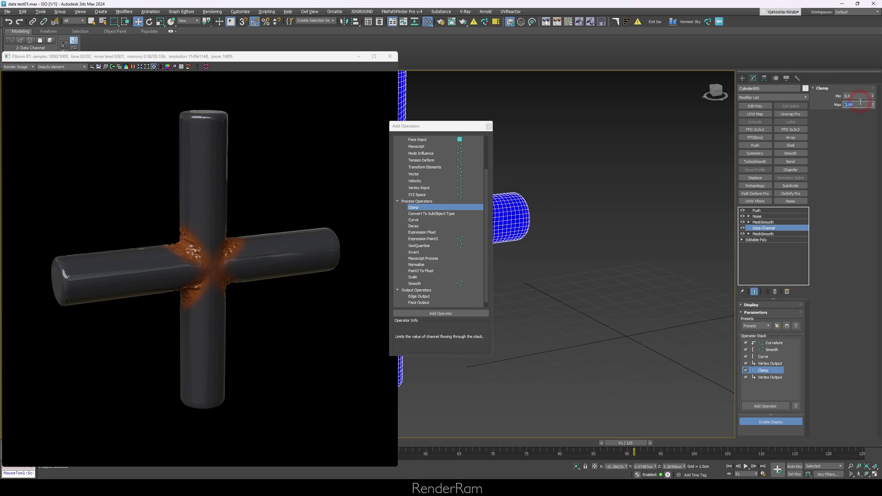
pyautogui.press('Return')
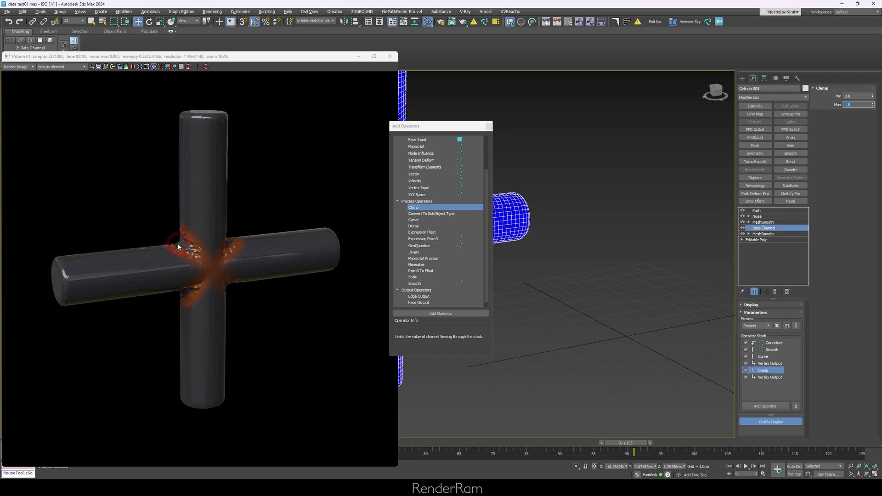
pyautogui.write('.99')
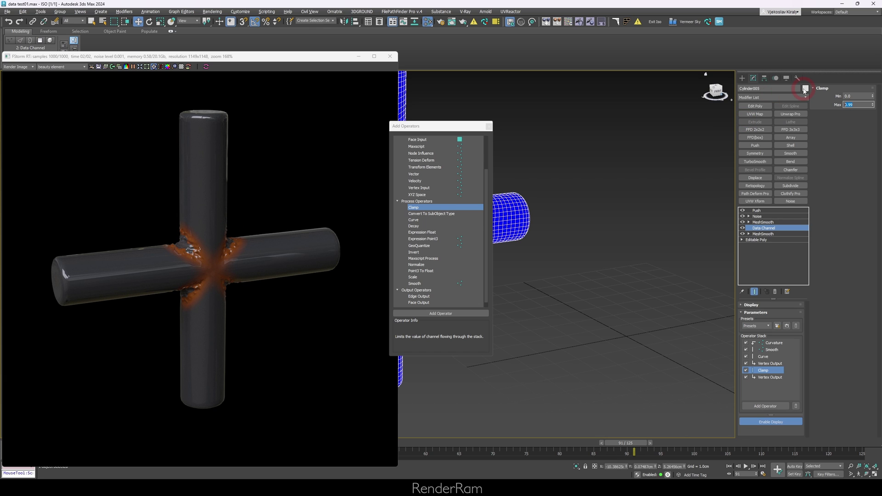
pyautogui.press('Return')
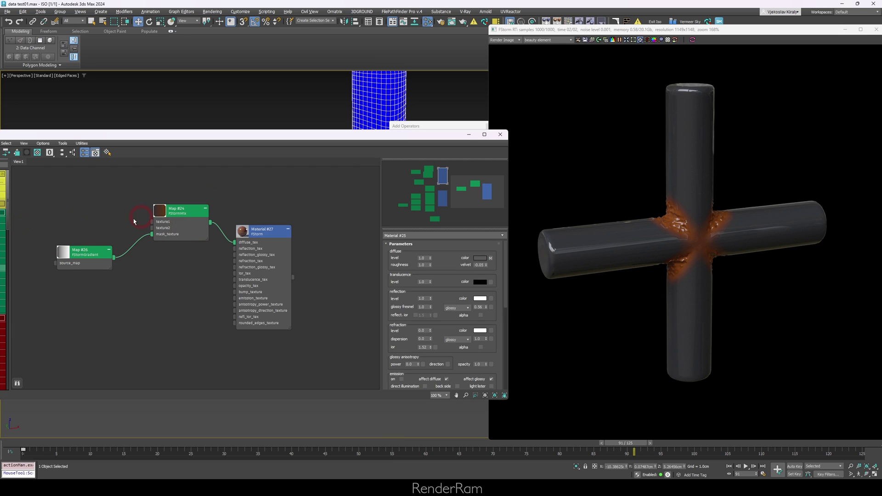
# - Duplicate the FStormMix map with its gradient mask and set the copy's color 1 to black and color 2 to white
pyautogui.moveTo(134, 221); pyautogui.dragTo(193, 192, button='middle')
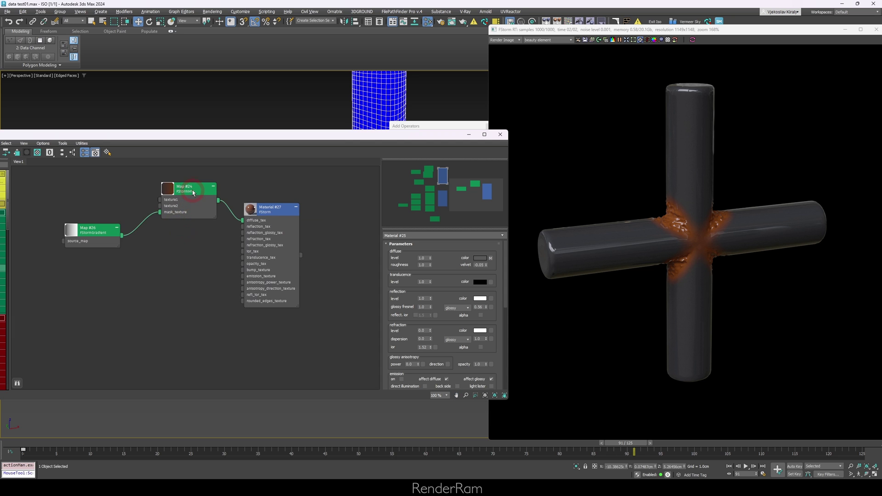
pyautogui.moveTo(192, 192)
pyautogui.keyDown('shift'); pyautogui.mouseDown()
pyautogui.moveTo(195, 290)
pyautogui.moveTo(191, 275)
pyautogui.mouseUp(); pyautogui.keyUp('shift')
pyautogui.scroll(3, 179, 283)
pyautogui.click(418, 260)
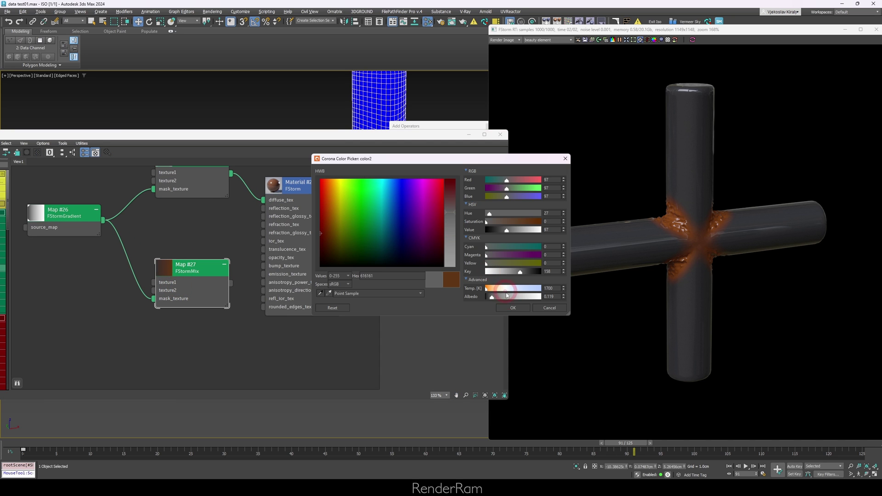
pyautogui.click(449, 180)
pyautogui.click(505, 306)
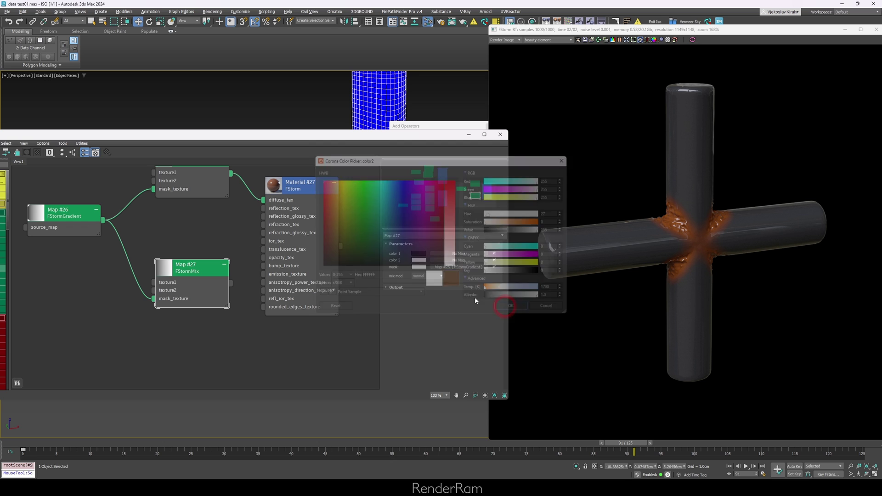
pyautogui.click(419, 254)
pyautogui.moveTo(510, 296); pyautogui.dragTo(487, 297)
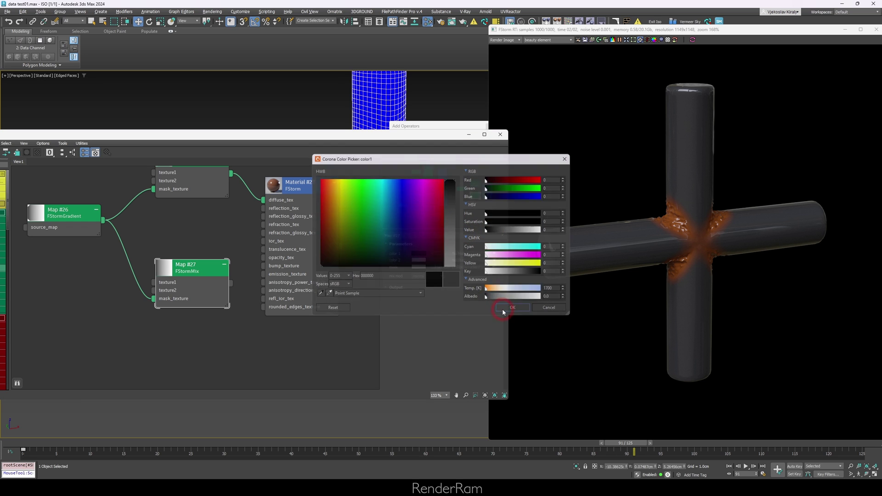
pyautogui.click(505, 308)
# - Feed a new FStormNoise map into texture2 of the black-and-white mix and connect that mix to the material's bump_texture
pyautogui.moveTo(36, 291); pyautogui.dragTo(258, 290)
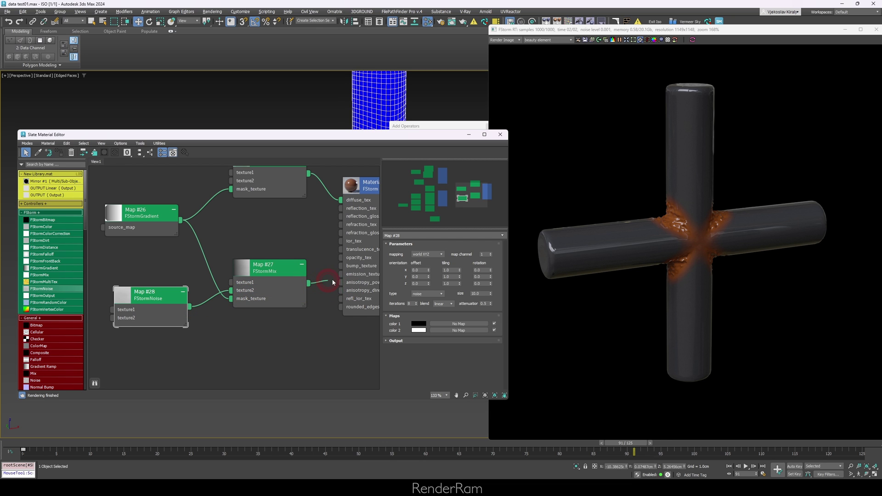
pyautogui.moveTo(333, 282); pyautogui.dragTo(350, 265)
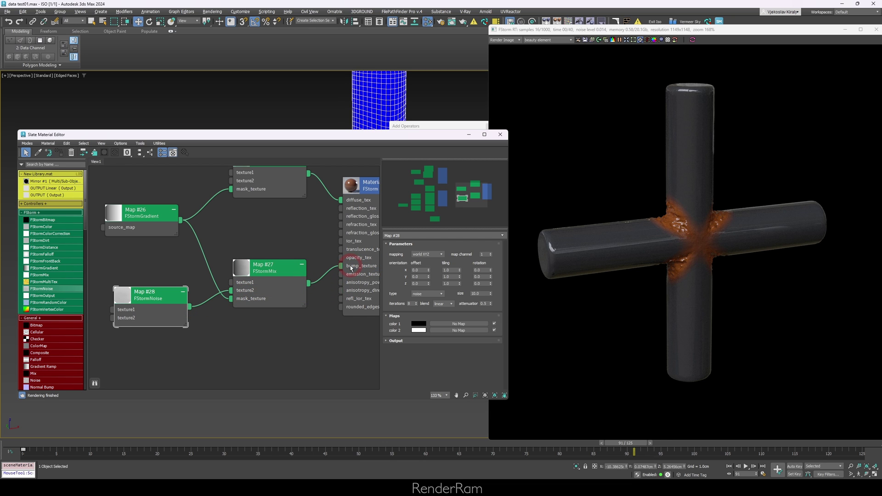
pyautogui.click(642, 201)
pyautogui.scroll(4, 682, 214)
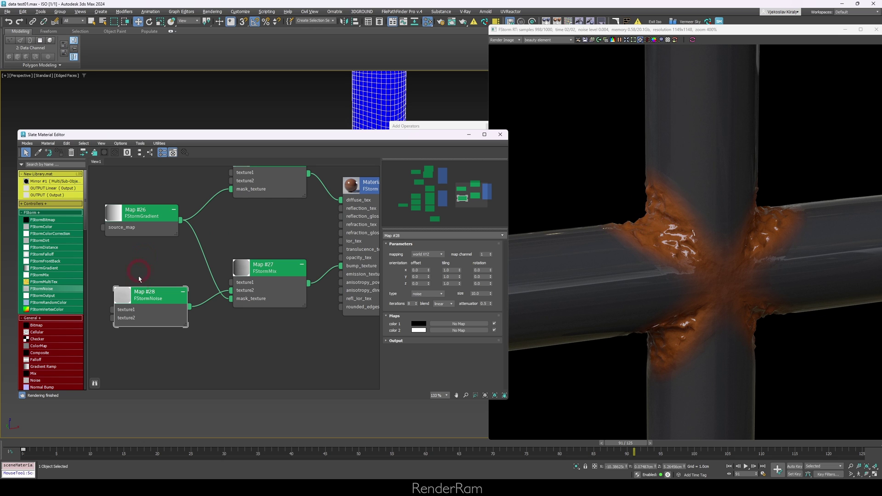
# - Change the blend mode of the FStormNoise map and raise the bump amount of the pipe material
pyautogui.click(443, 304)
pyautogui.click(444, 325)
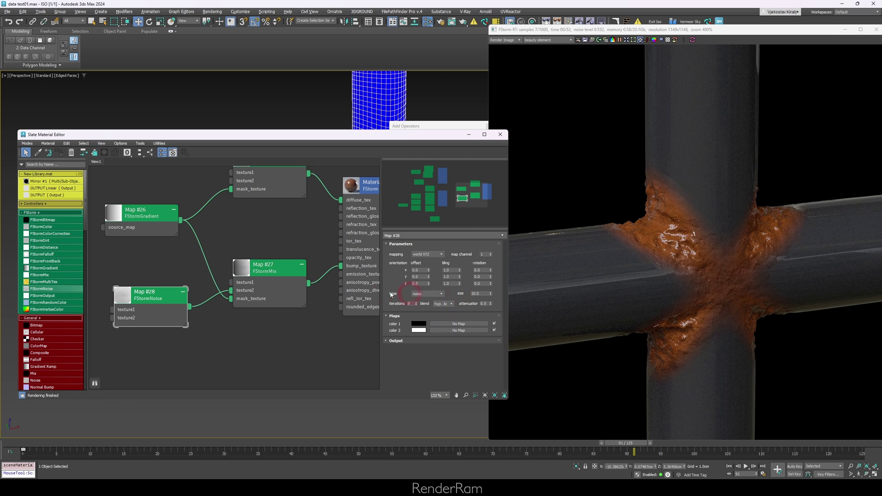
pyautogui.click(369, 188)
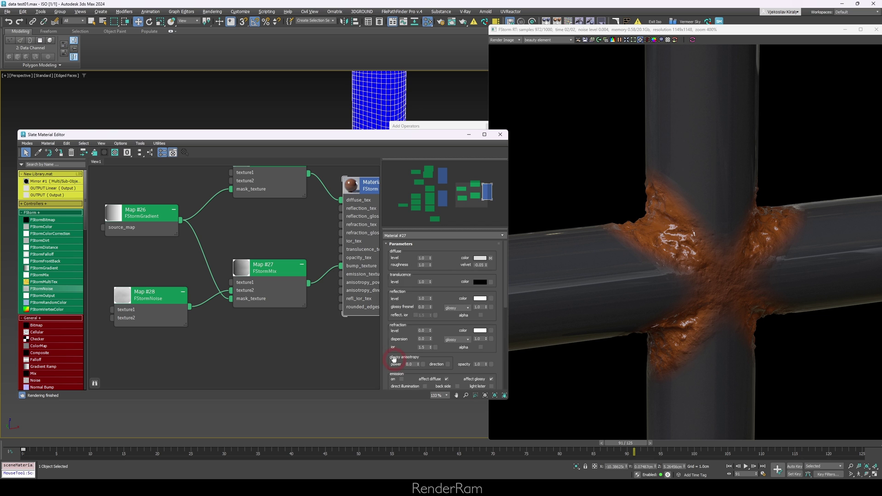
pyautogui.scroll(-5, 415, 364)
pyautogui.moveTo(431, 372); pyautogui.dragTo(430, 358)
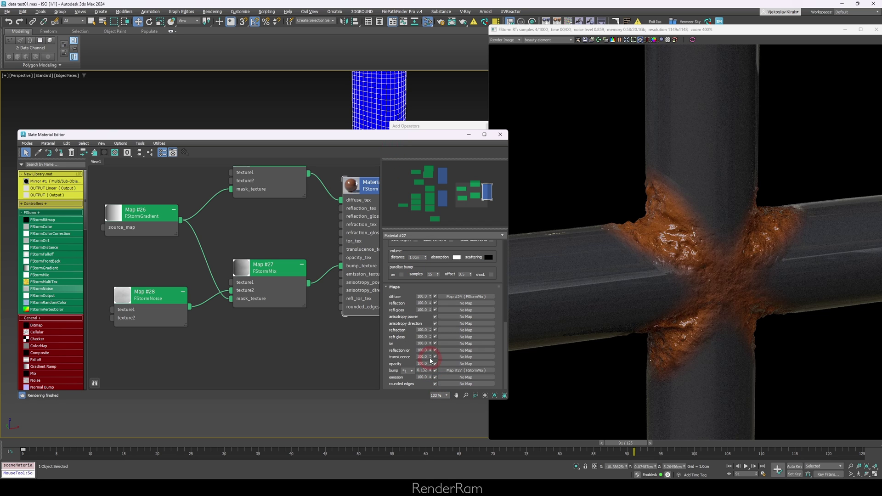
# - Set the material's reflection glossiness to 0.7, raise its glossy fresnel, and reduce the noise map's size to 5.1
pyautogui.click(624, 225)
pyautogui.scroll(5, 441, 322)
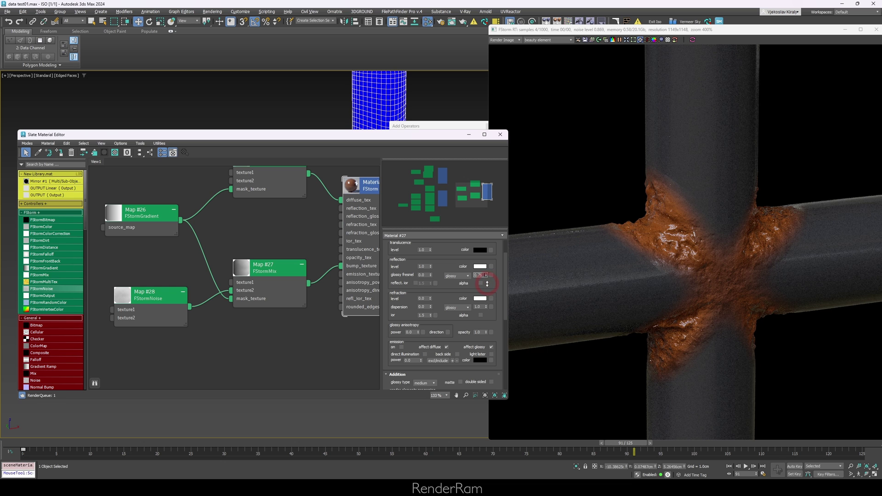
pyautogui.moveTo(485, 275); pyautogui.dragTo(487, 286)
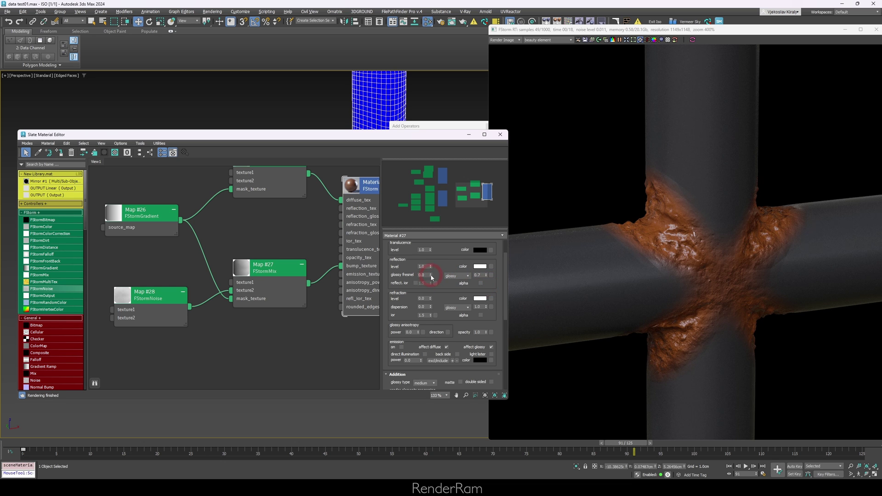
pyautogui.moveTo(431, 277); pyautogui.dragTo(427, 202)
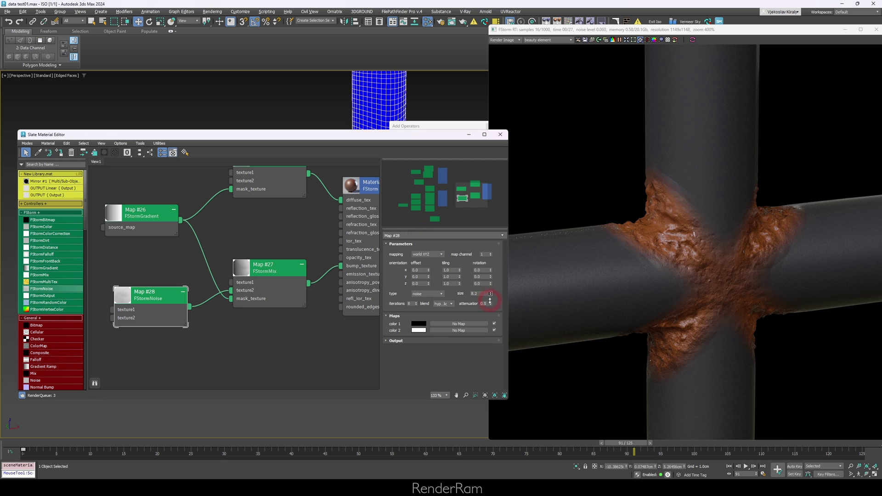
pyautogui.moveTo(489, 301); pyautogui.dragTo(489, 309)
# - Decrease the push value of the Push modifier while comparing the pipe junction in the viewport and the live render
pyautogui.moveTo(390, 134); pyautogui.dragTo(173, 216)
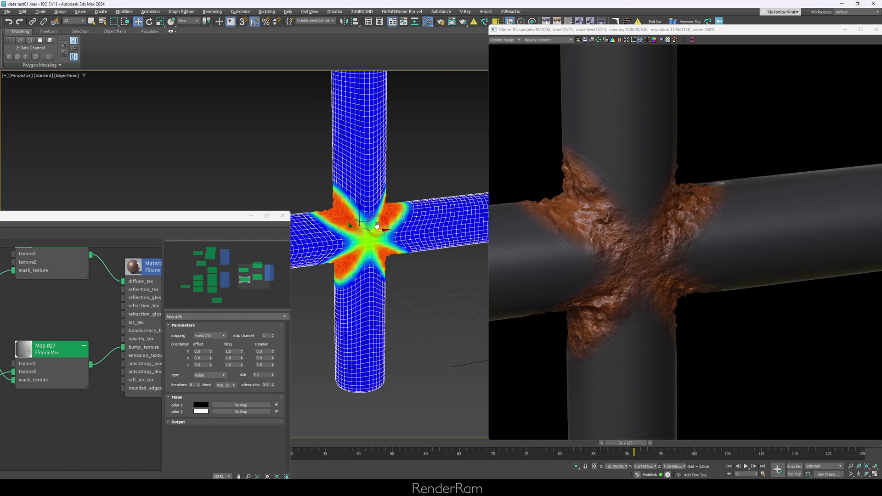
pyautogui.scroll(-3, 376, 225)
pyautogui.keyDown('alt'); pyautogui.moveTo(376, 225); pyautogui.dragTo(392, 221, button='middle'); pyautogui.keyUp('alt')
pyautogui.moveTo(743, 35); pyautogui.dragTo(165, 63)
pyautogui.moveTo(379, 211); pyautogui.dragTo(459, 230, button='middle')
pyautogui.scroll(3, 461, 225)
pyautogui.scroll(2, 440, 239)
pyautogui.click(779, 210)
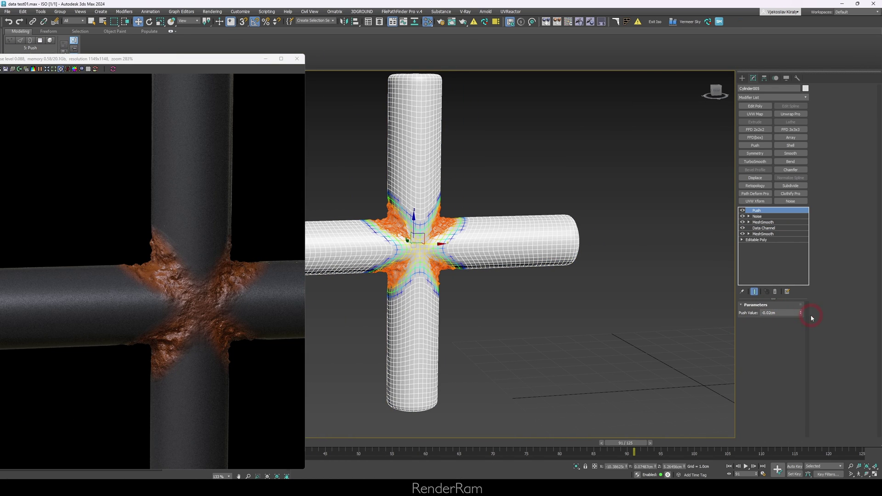
pyautogui.moveTo(801, 317); pyautogui.dragTo(798, 343)
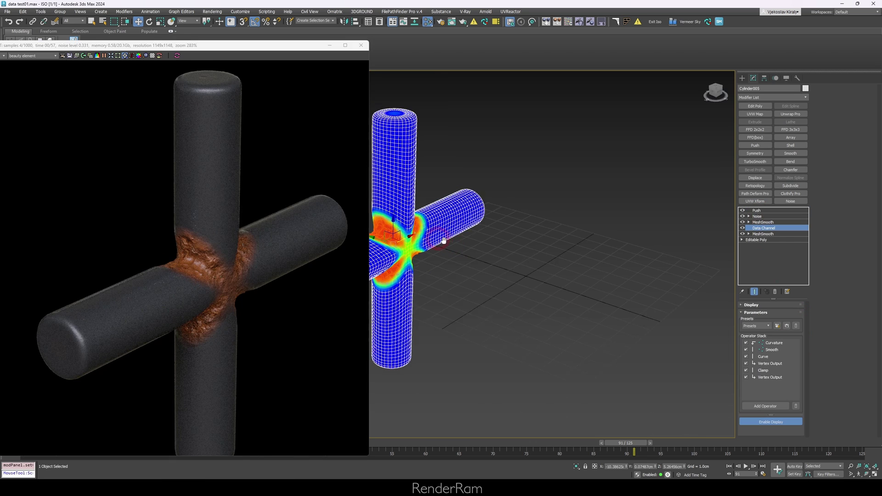
# - Examine the rusted pipe junction from several angles in the viewport and the live render
pyautogui.keyDown('alt'); pyautogui.moveTo(443, 240); pyautogui.dragTo(427, 250, button='middle'); pyautogui.keyUp('alt')
pyautogui.click(251, 265)
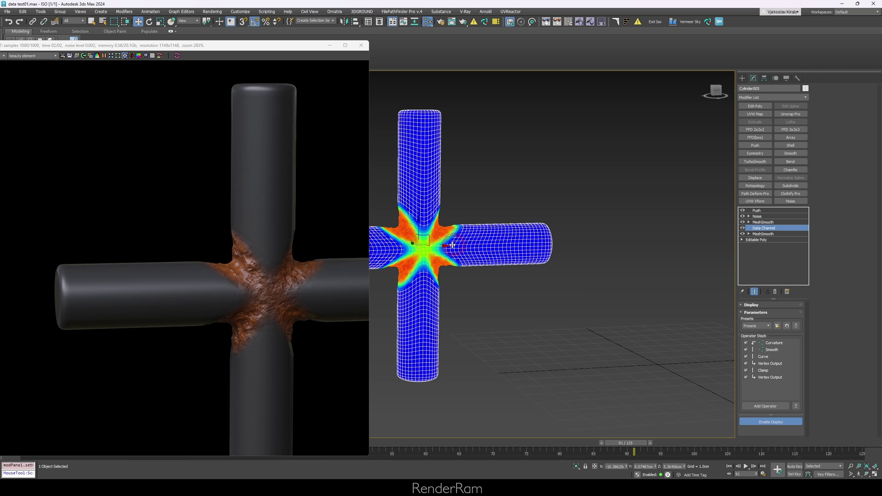
pyautogui.keyDown('alt'); pyautogui.moveTo(452, 246); pyautogui.dragTo(473, 252, button='middle'); pyautogui.keyUp('alt')
pyautogui.click(812, 312)
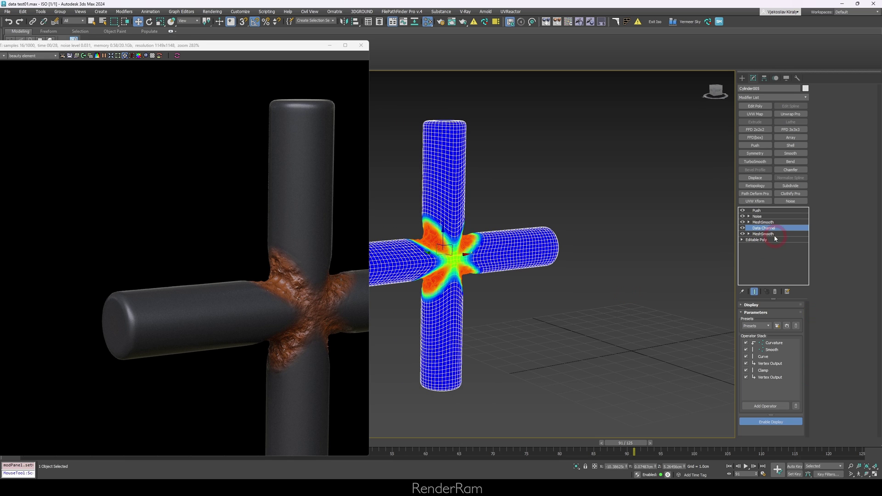
# - Add a Smooth operator between Clamp and the last Vertex Output of the Data Channel modifier, and set its iterations to 65
pyautogui.click(765, 406)
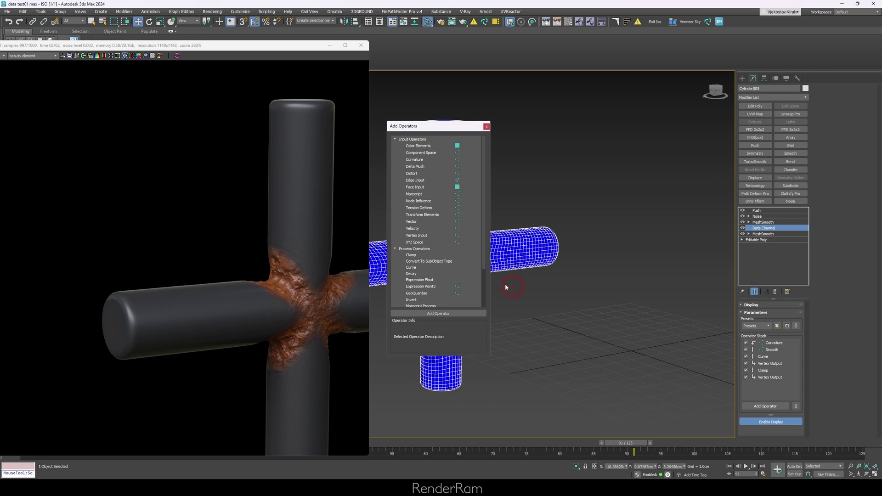
pyautogui.scroll(-5, 459, 257)
pyautogui.click(437, 283)
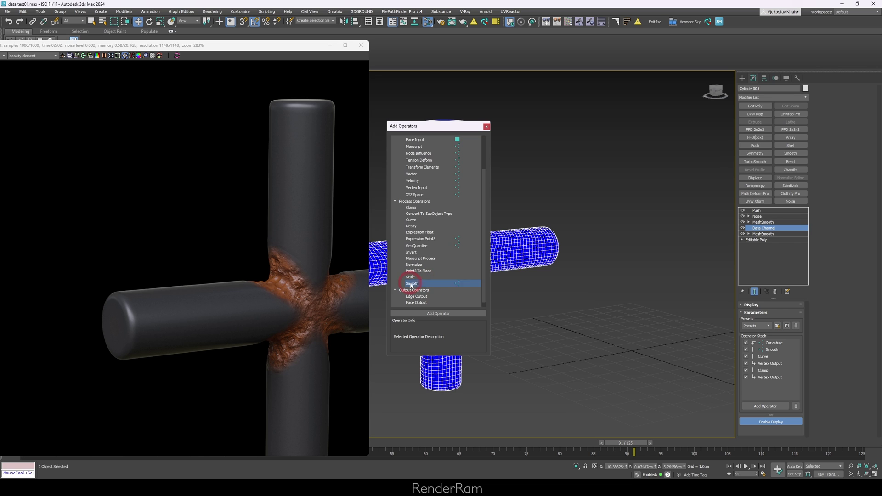
pyautogui.moveTo(411, 283); pyautogui.dragTo(766, 378)
pyautogui.click(485, 127)
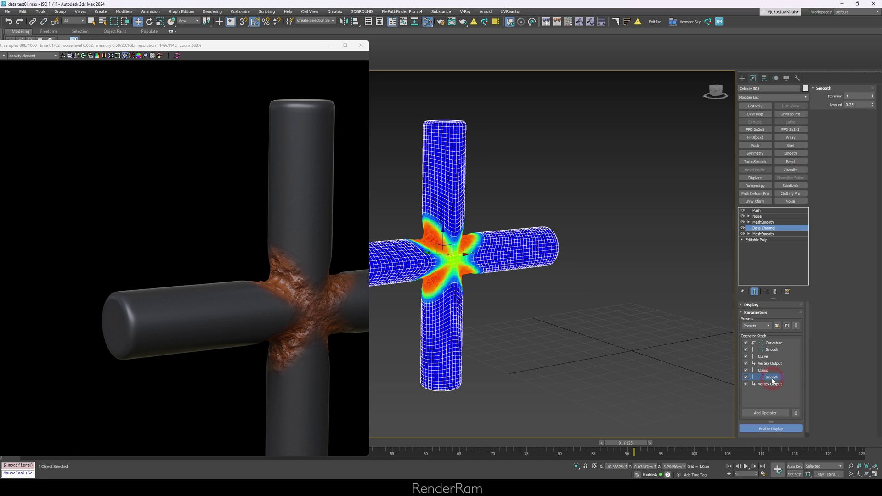
pyautogui.moveTo(873, 99); pyautogui.dragTo(874, 86)
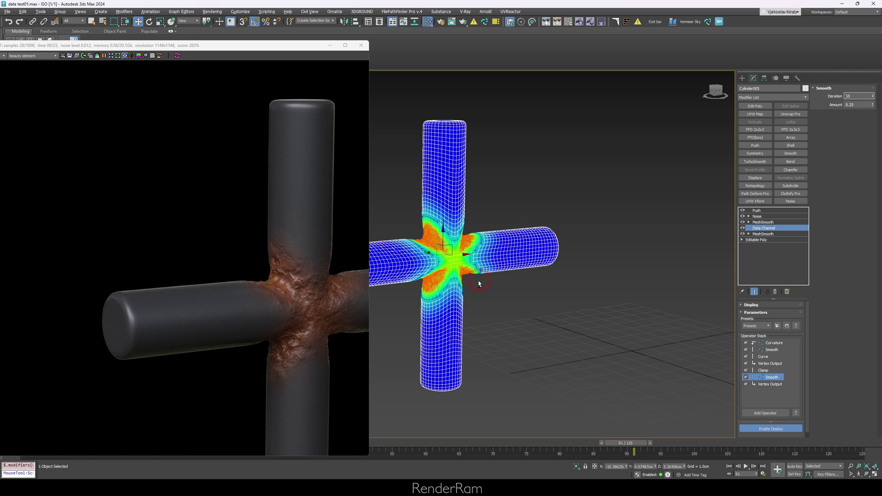
pyautogui.keyDown('alt'); pyautogui.moveTo(479, 283); pyautogui.dragTo(464, 276, button='middle'); pyautogui.keyUp('alt')
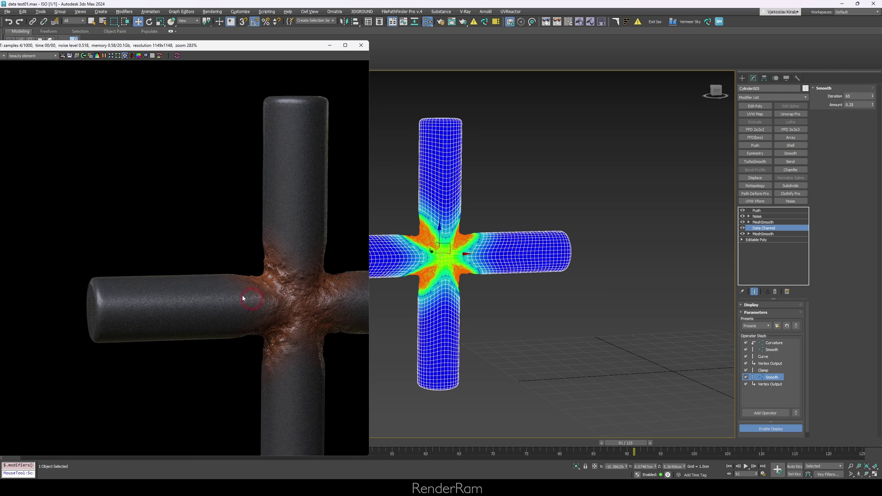
# - Add a colour stop near the dark end of the pipe material's FStormGradient map and darken it to almost black
pyautogui.press('m')
pyautogui.moveTo(462, 148); pyautogui.dragTo(522, 215)
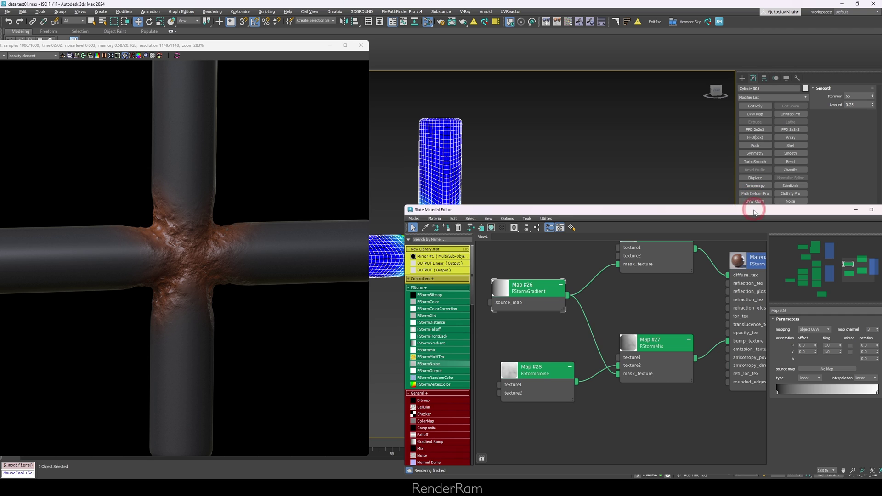
pyautogui.moveTo(754, 212); pyautogui.dragTo(596, 258)
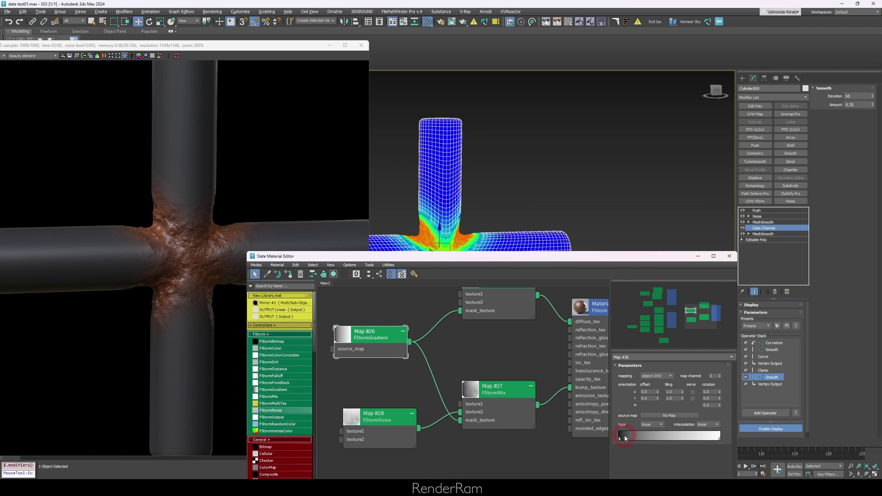
pyautogui.doubleClick(629, 439)
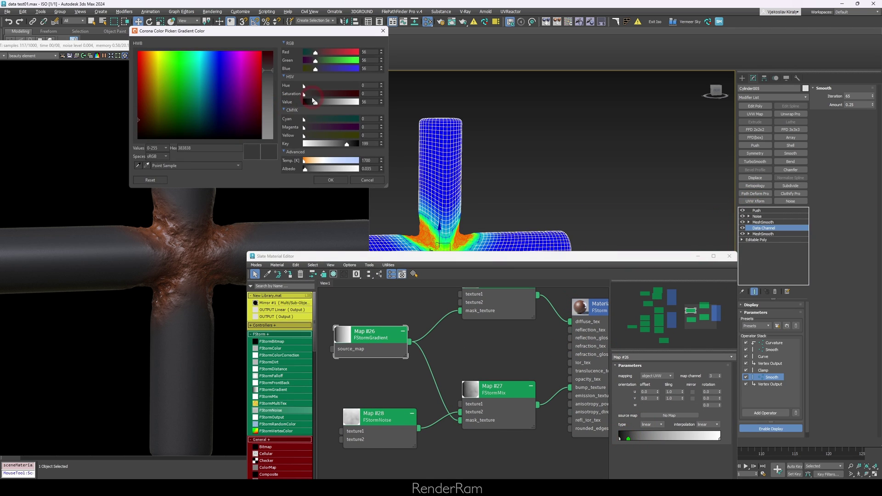
pyautogui.moveTo(313, 100); pyautogui.dragTo(306, 102)
pyautogui.click(331, 180)
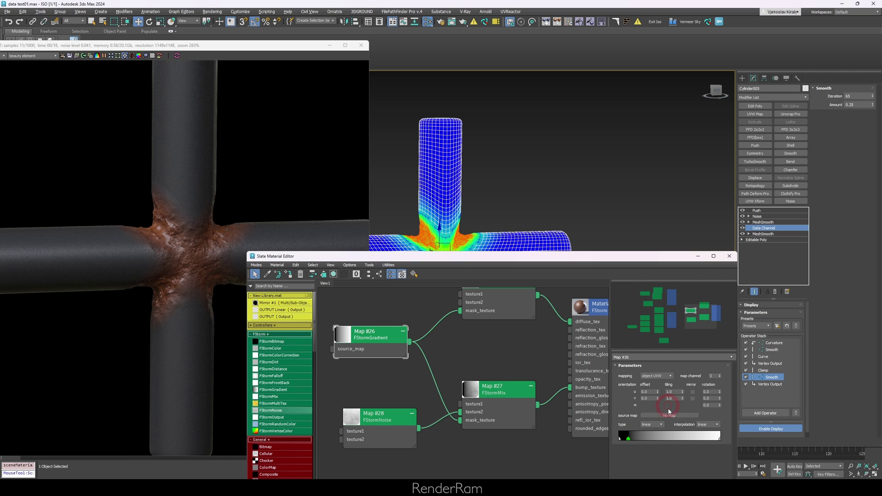
# - Add a near-white stop close to the gradient's light end, and move the black stop beyond the middle to tighten the rust mask
pyautogui.doubleClick(710, 439)
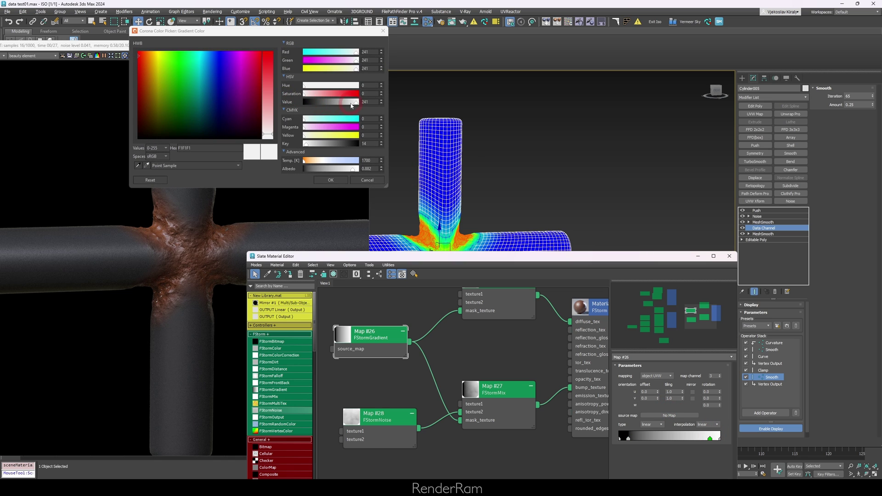
pyautogui.moveTo(352, 104); pyautogui.dragTo(355, 137)
pyautogui.click(332, 183)
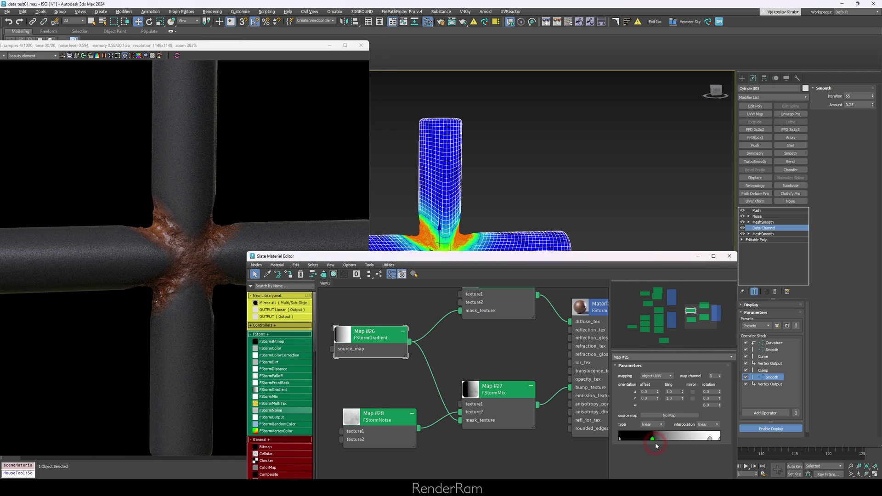
pyautogui.moveTo(628, 441); pyautogui.dragTo(692, 442)
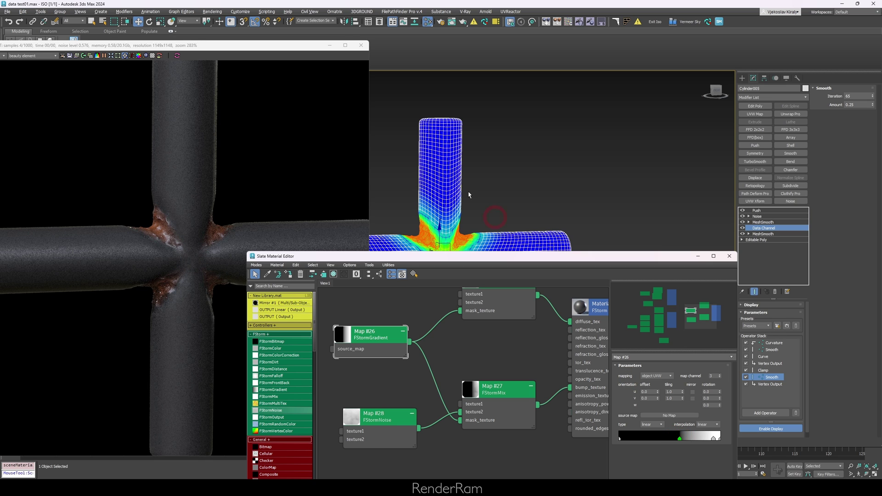
# - Delete the practice pipe and look over the curvature-rusted and the dented example pipes
pyautogui.keyDown('alt'); pyautogui.moveTo(468, 195); pyautogui.dragTo(410, 205, button='middle'); pyautogui.keyUp('alt')
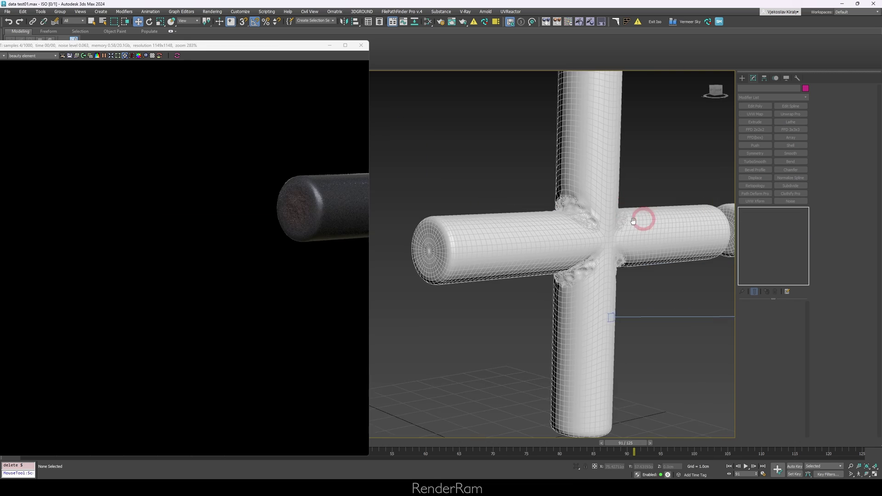
pyautogui.scroll(-10, 633, 221)
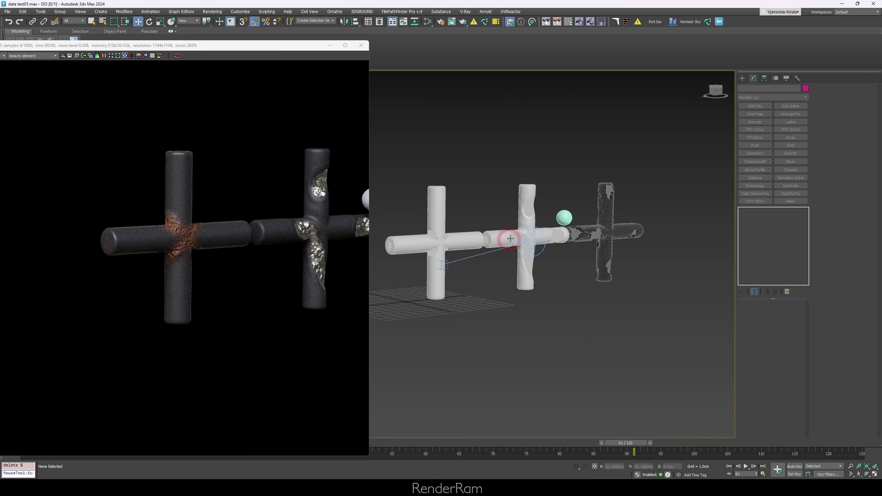
pyautogui.scroll(3, 385, 244)
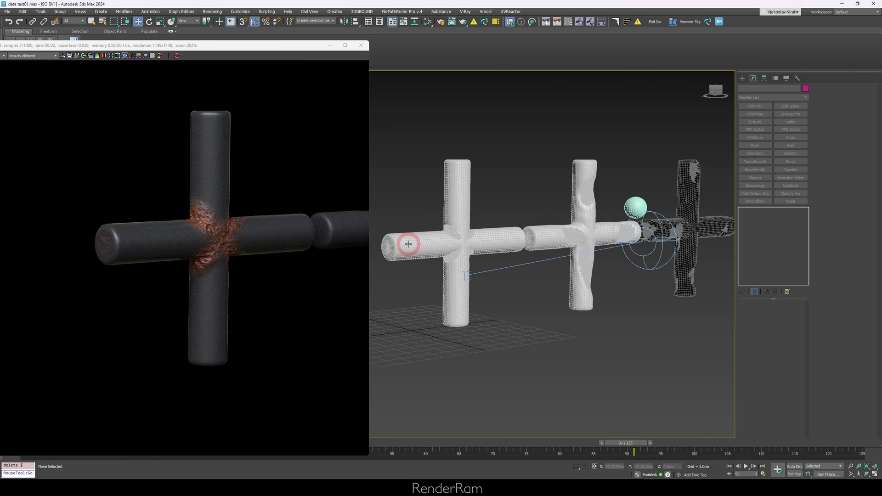
pyautogui.click(499, 239)
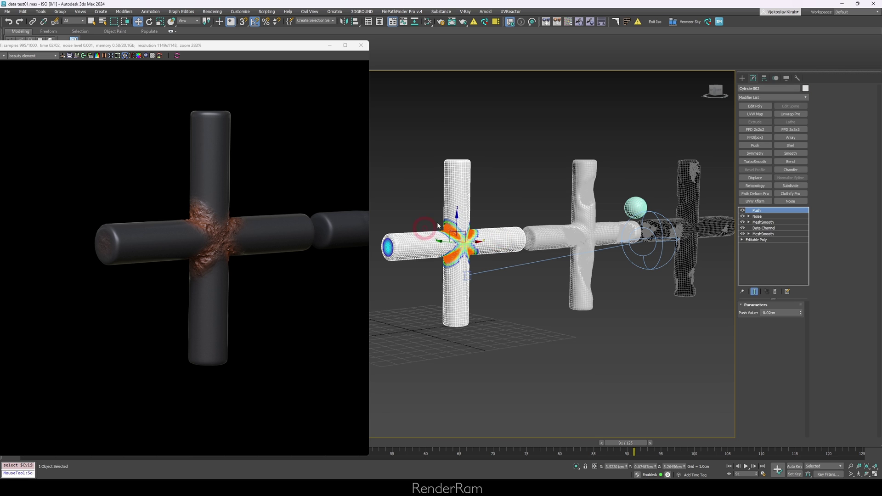
pyautogui.keyDown('alt'); pyautogui.moveTo(499, 239); pyautogui.dragTo(461, 244, button='middle'); pyautogui.keyUp('alt')
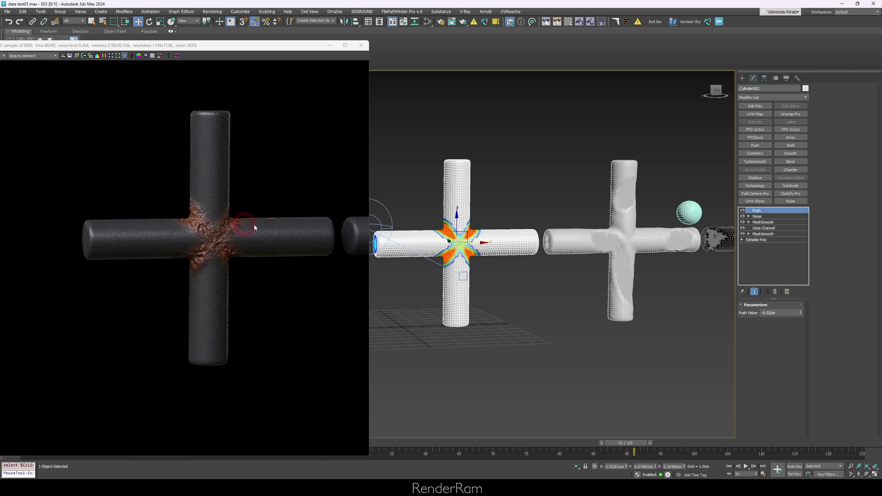
pyautogui.click(605, 239)
pyautogui.moveTo(632, 233); pyautogui.dragTo(563, 228, button='middle')
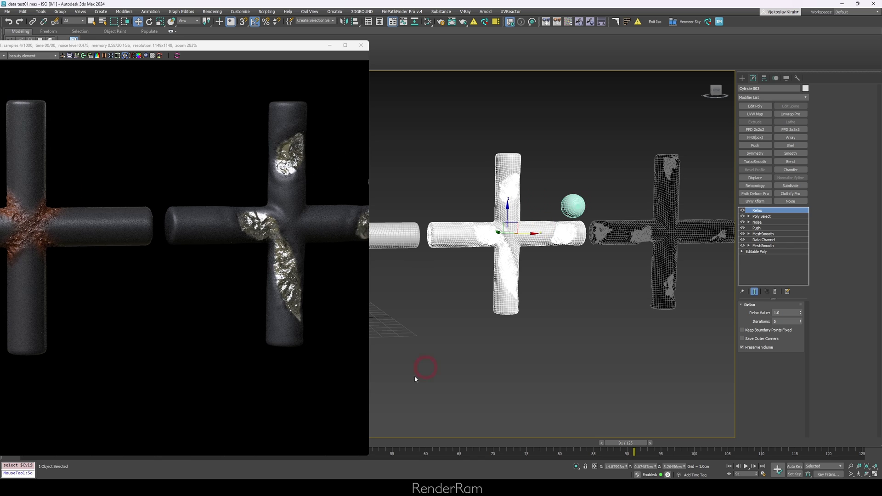
# - Go to frame 62 and inspect the Node Influence and Decay operators in the dented pipe's Data Channel modifier
pyautogui.moveTo(448, 444)
pyautogui.mouseDown()
pyautogui.moveTo(196, 441)
pyautogui.moveTo(438, 446)
pyautogui.mouseUp()
pyautogui.press('w')
pyautogui.click(779, 241)
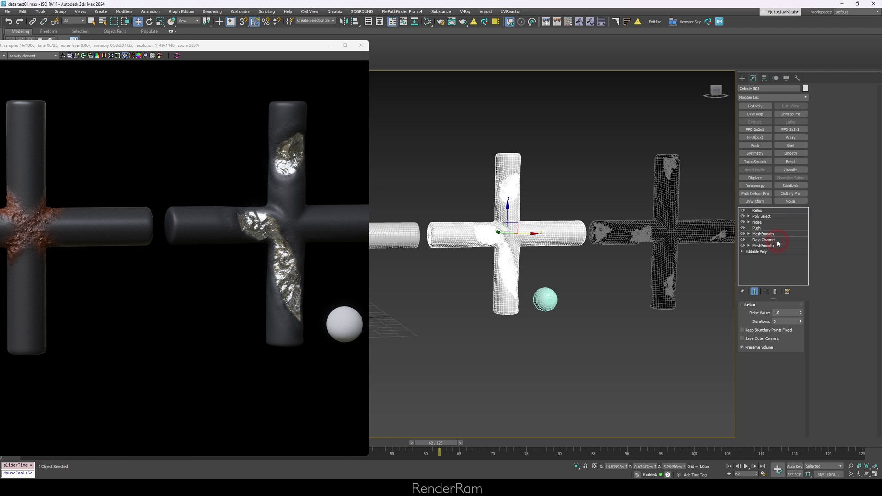
pyautogui.click(776, 344)
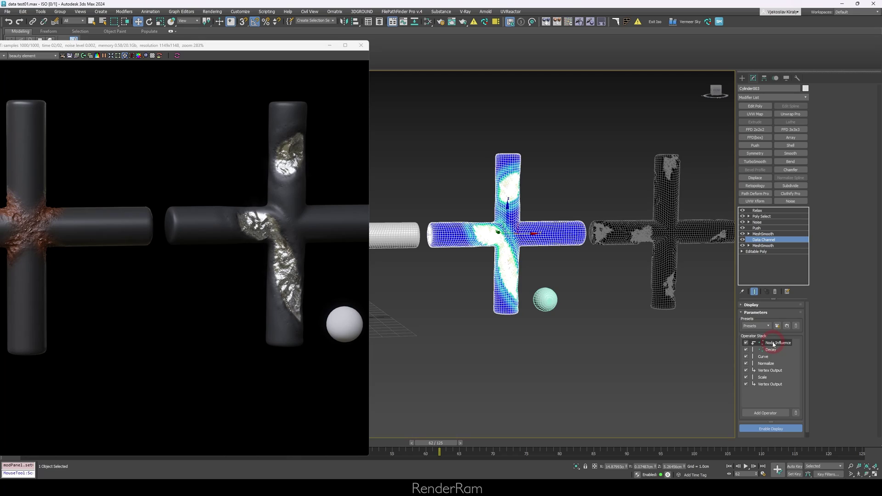
pyautogui.click(776, 343)
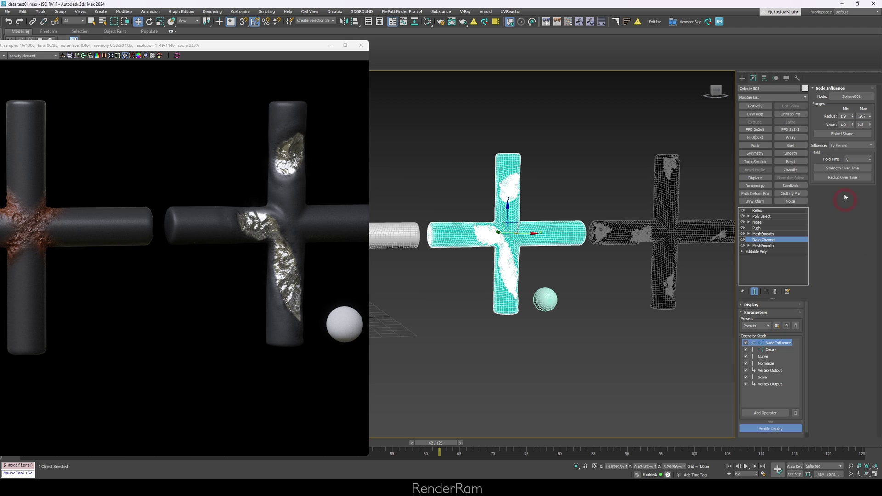
pyautogui.click(855, 97)
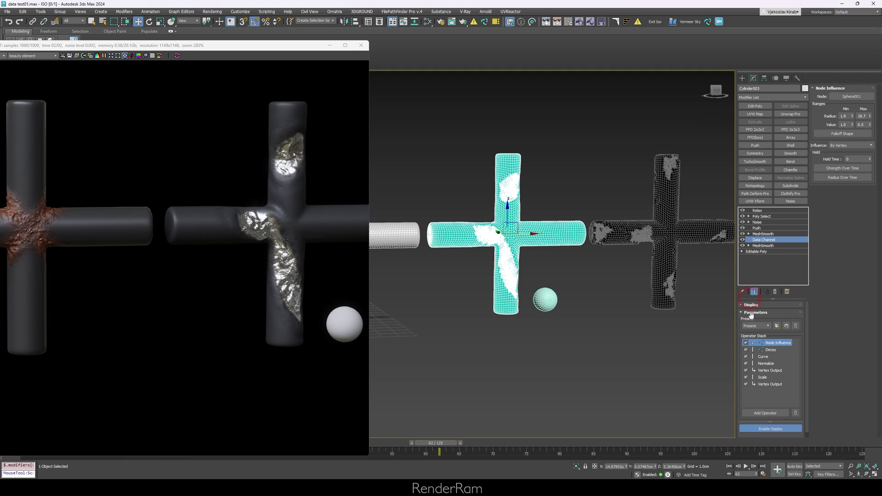
pyautogui.click(770, 350)
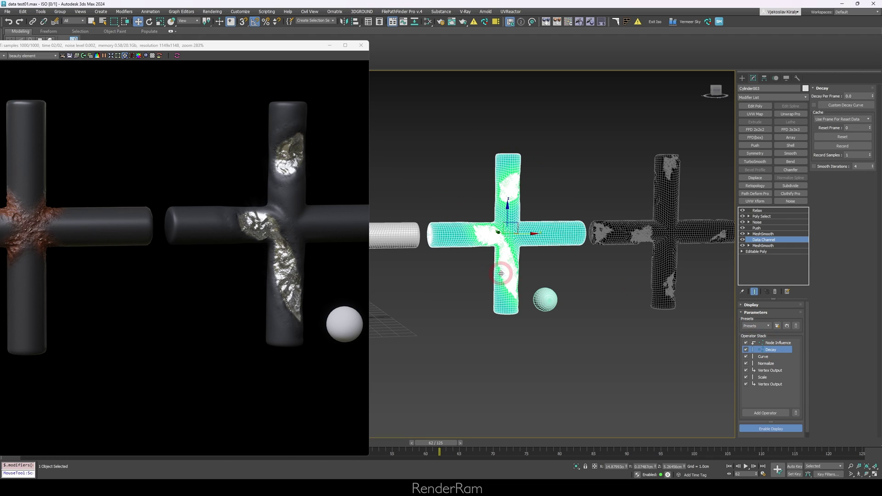
pyautogui.click(776, 349)
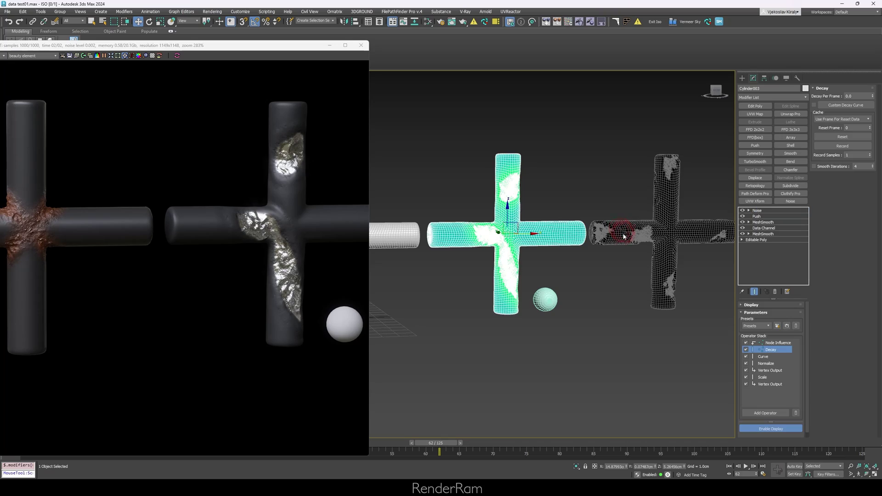
# - Inspect the Distort operator in the patchy rusted pipe's Data Channel modifier and open its Noise map, Map #18, for editing
pyautogui.click(733, 329)
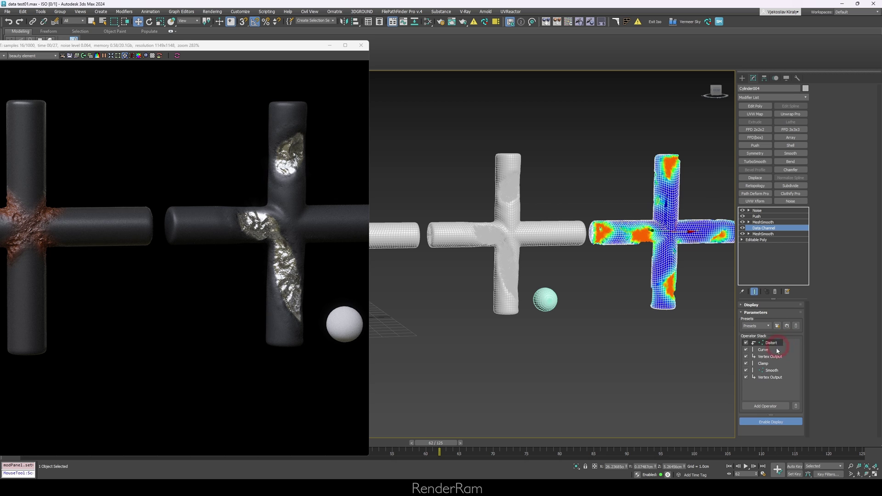
pyautogui.click(774, 369)
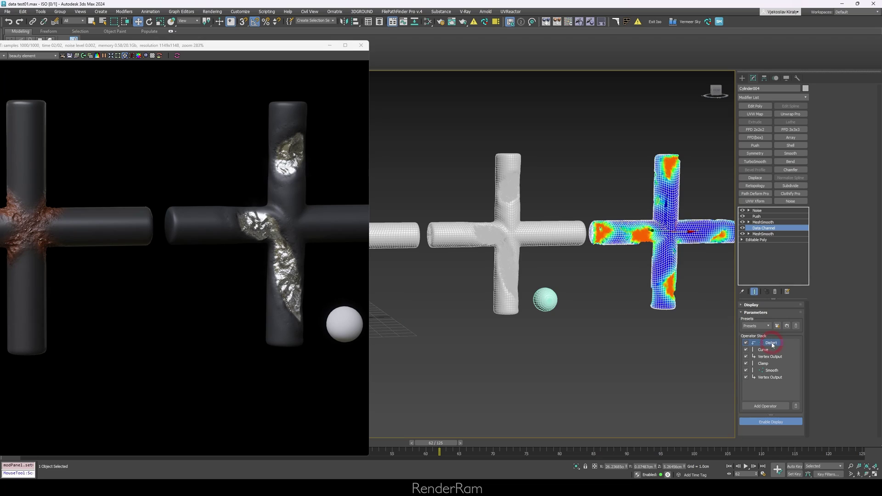
pyautogui.click(770, 343)
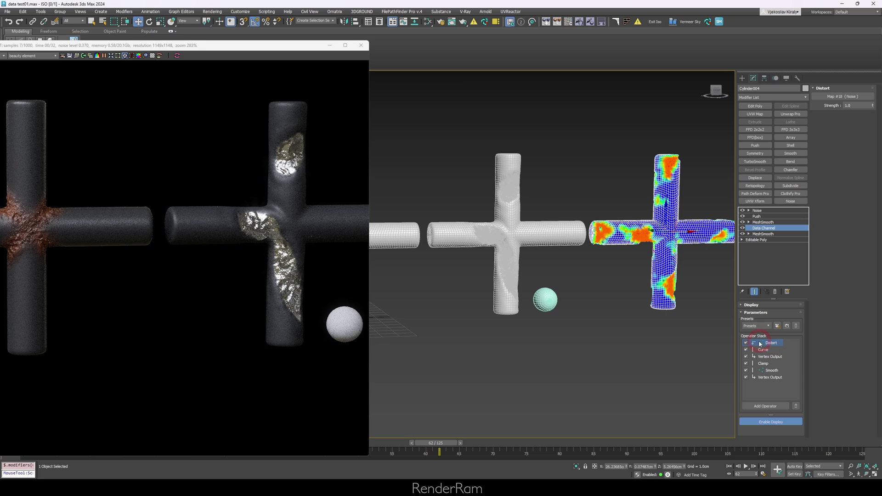
pyautogui.click(840, 97)
pyautogui.press('m')
pyautogui.scroll(5, 305, 289)
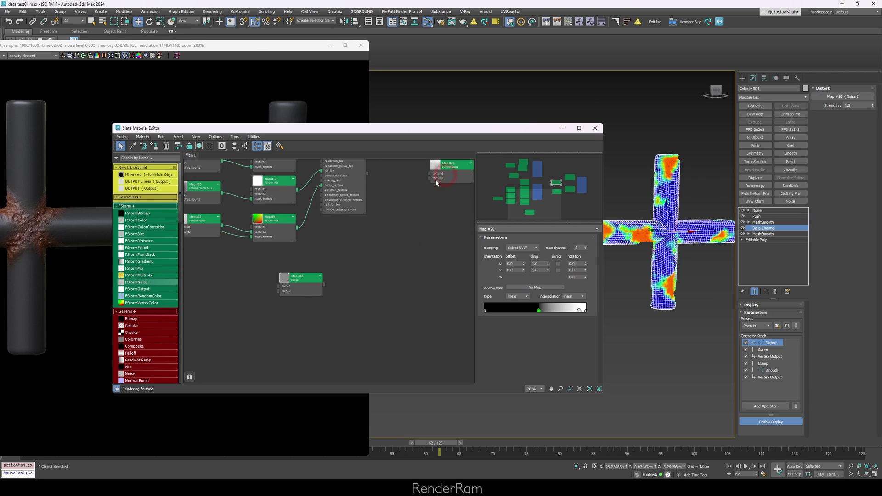
pyautogui.moveTo(294, 290); pyautogui.dragTo(348, 276)
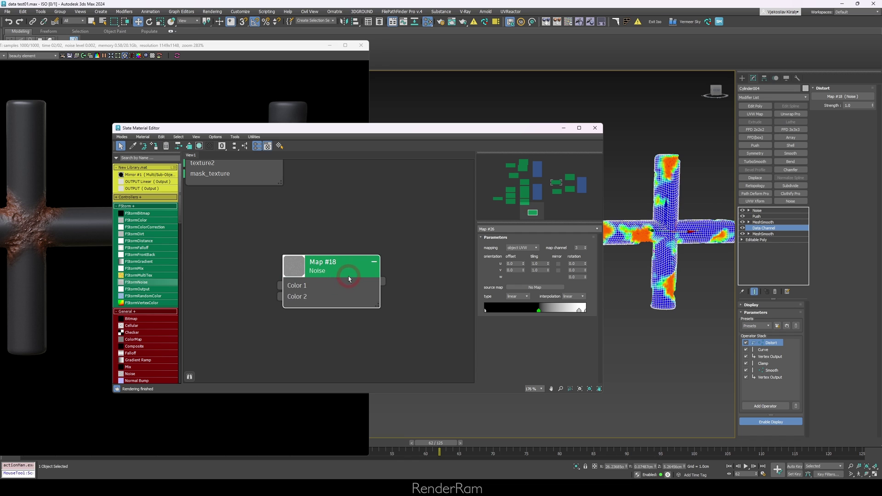
pyautogui.doubleClick(348, 276)
pyautogui.click(851, 104)
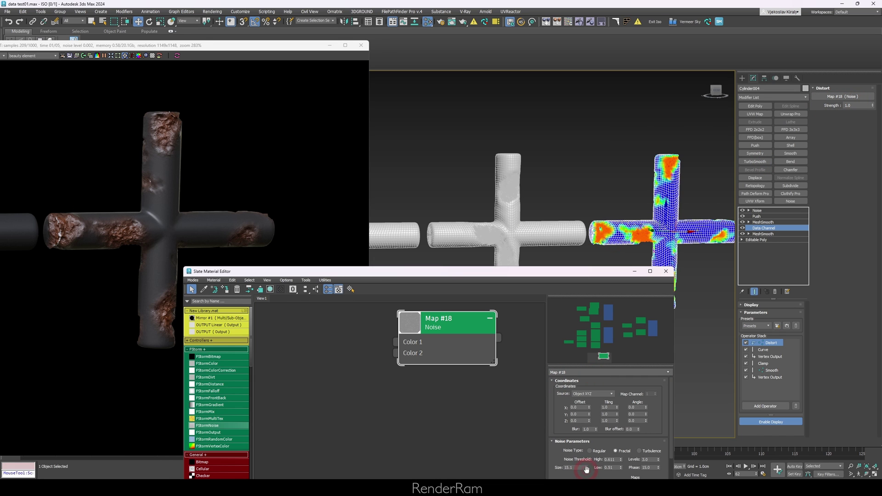
# - Try a different phase on the Noise map that distorts the rust patches, cancel it and close the material editor
pyautogui.moveTo(586, 467)
pyautogui.mouseDown()
pyautogui.moveTo(577, 413)
pyautogui.moveTo(581, 465)
pyautogui.mouseUp()
pyautogui.click(655, 461)
pyautogui.moveTo(657, 469); pyautogui.dragTo(656, 435)
pyautogui.rightClick(654, 432)
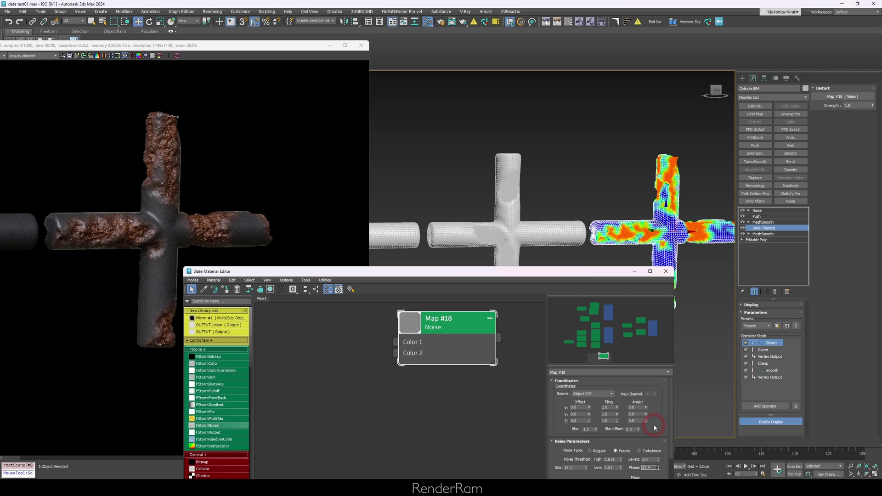
pyautogui.click(666, 272)
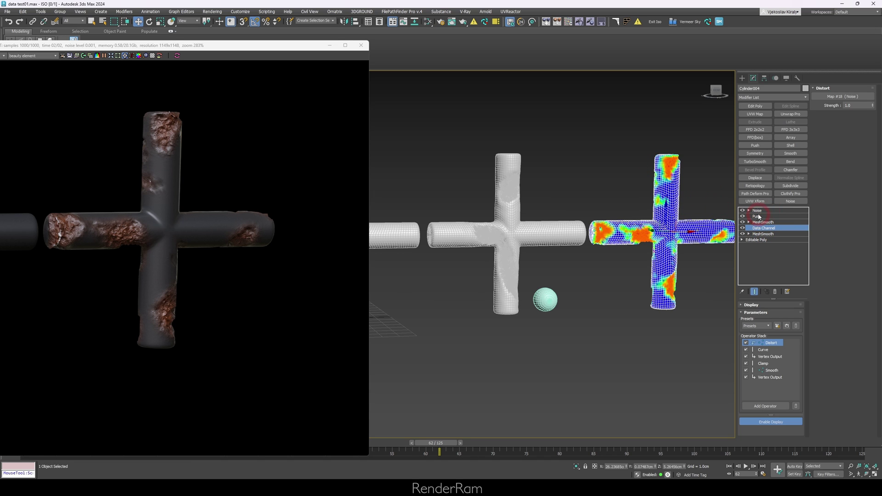
# - Copy the Noise, Push, MeshSmooth and Data Channel modifiers from the patchy rusted pipe's stack
pyautogui.click(756, 211)
pyautogui.keyDown('shift'); pyautogui.click(764, 228); pyautogui.keyUp('shift')
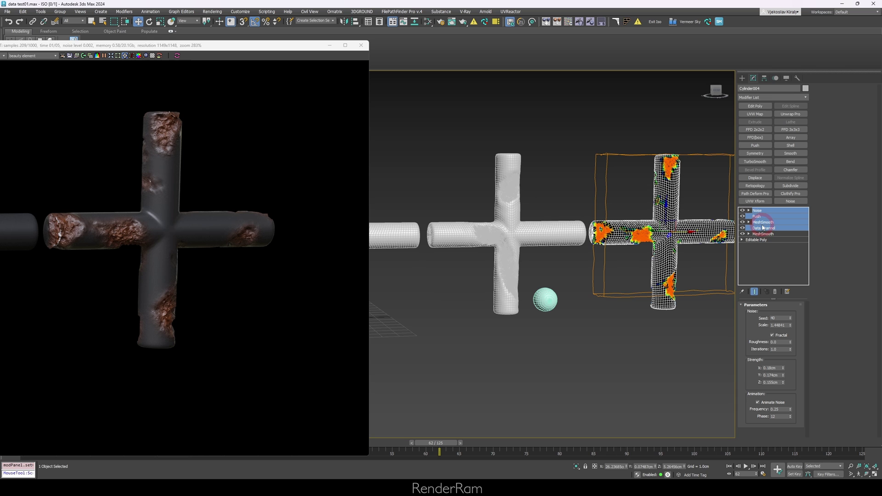
pyautogui.rightClick(762, 227)
pyautogui.click(715, 247)
# - Paste the copied modifiers above Push on the curvature-rusted pipe and check its junction up close
pyautogui.scroll(4, 467, 187)
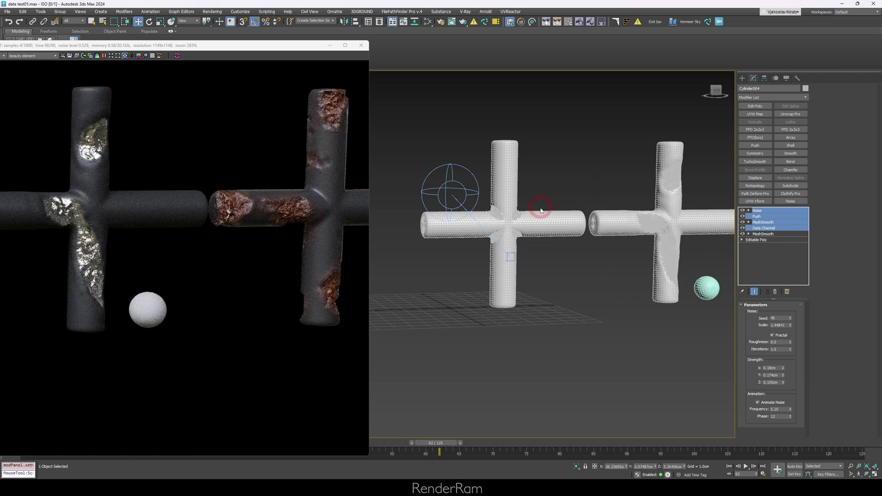
pyautogui.click(537, 213)
pyautogui.scroll(3, 523, 223)
pyautogui.scroll(2, 490, 272)
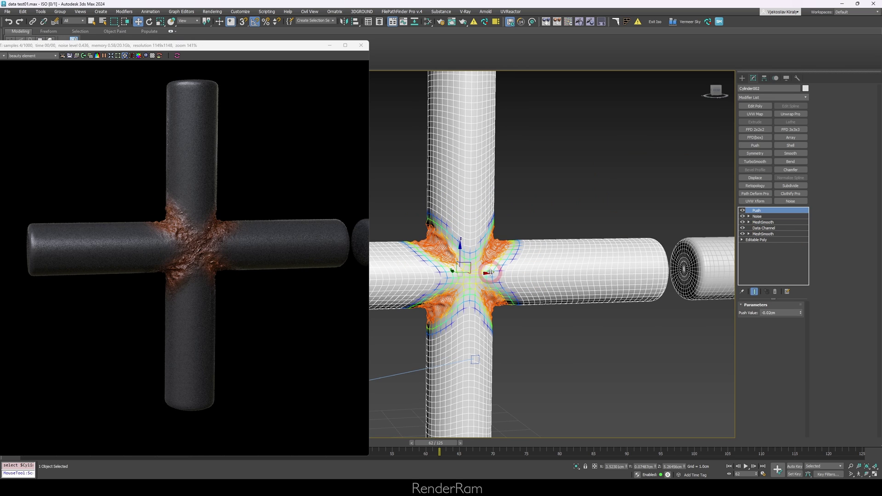
pyautogui.rightClick(784, 213)
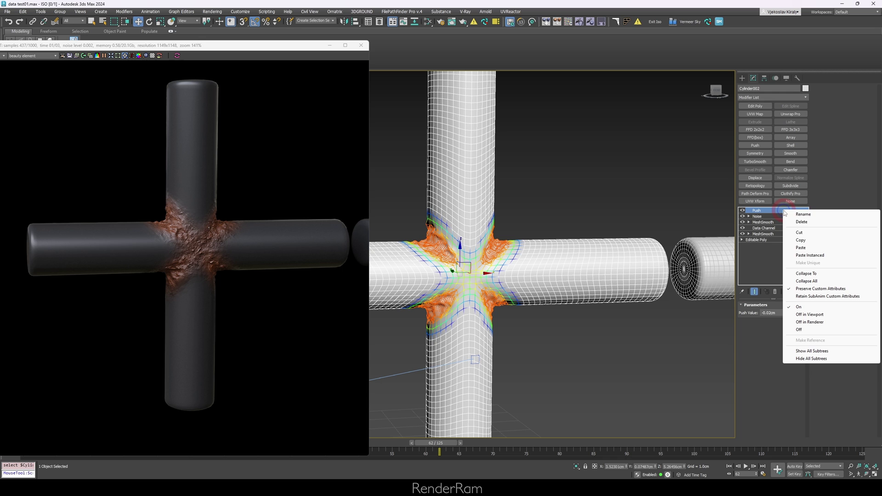
pyautogui.click(807, 249)
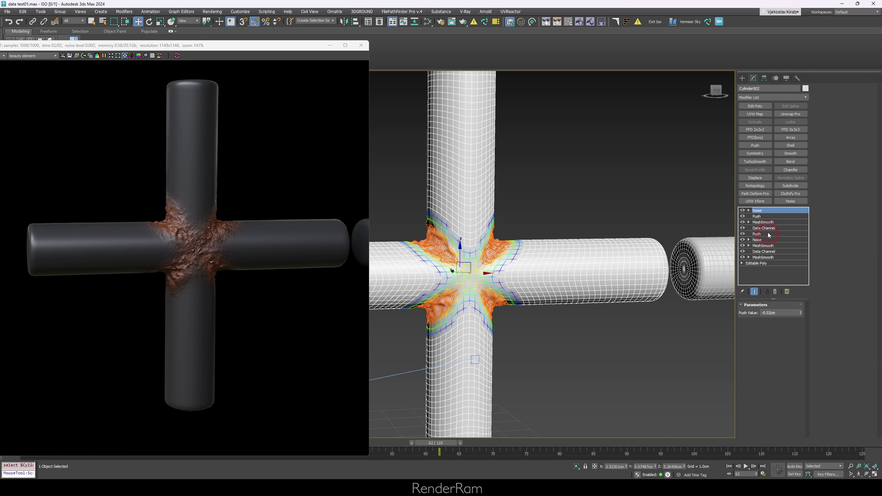
pyautogui.scroll(-2, 546, 269)
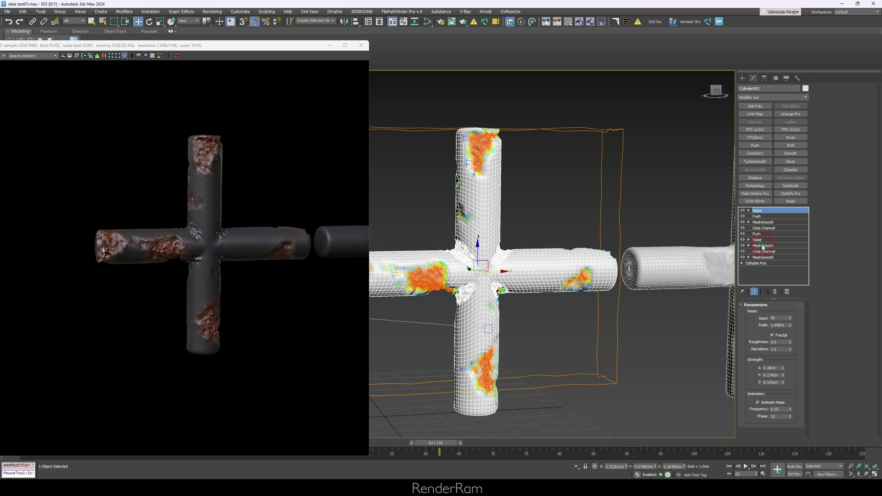
pyautogui.scroll(4, 462, 257)
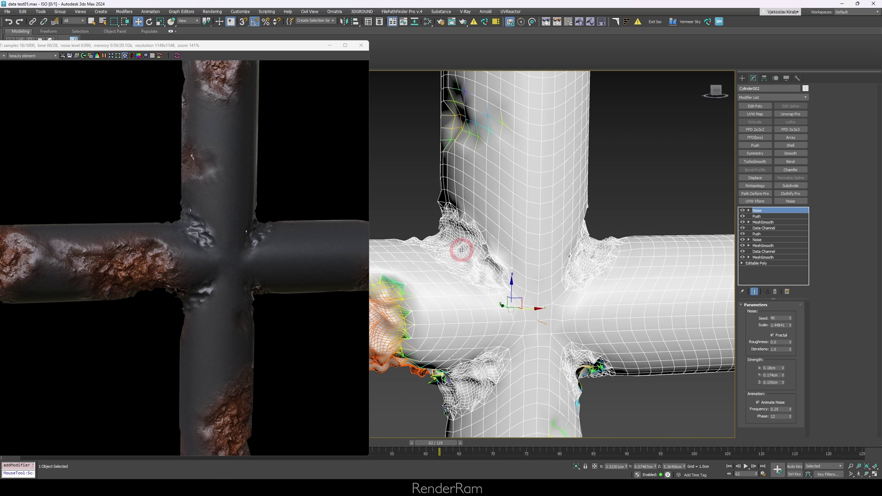